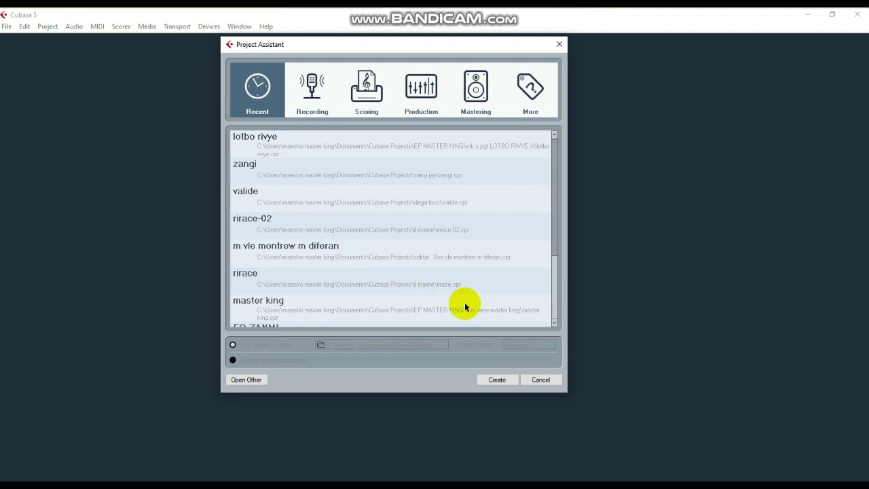
Create a new project in the default location with the project folder fantom and maximize the project window
{"action": "left_click", "coordinate": [541, 348]}
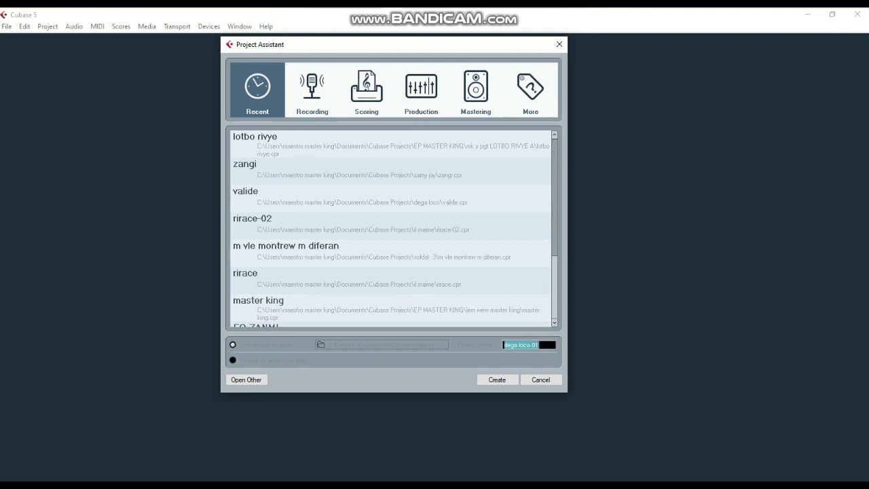
{"action": "type", "text": "1"}
{"action": "left_click", "coordinate": [499, 380]}
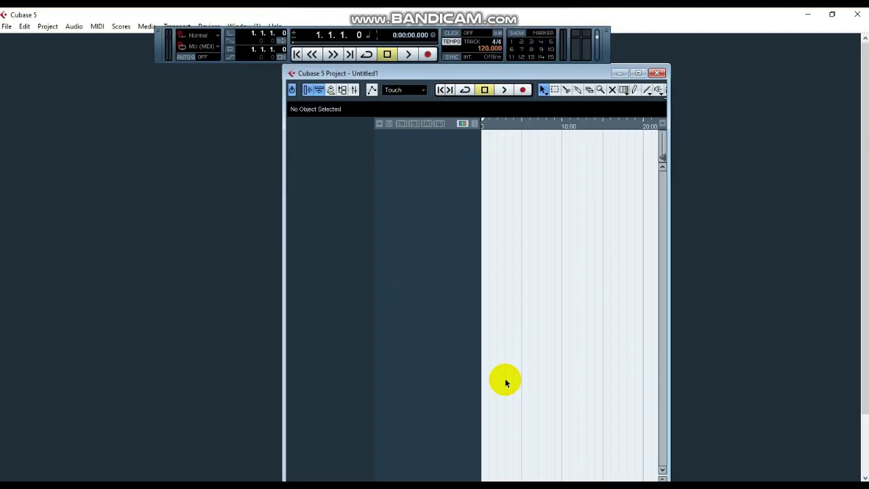
{"action": "left_click", "coordinate": [640, 73]}
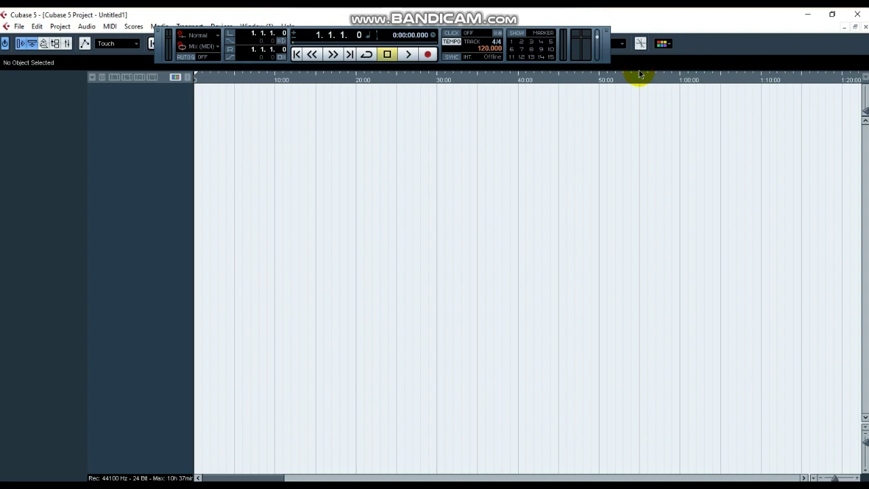
Save the new project as asefi in the fantom project folder
{"action": "key", "text": "ctrl+s"}
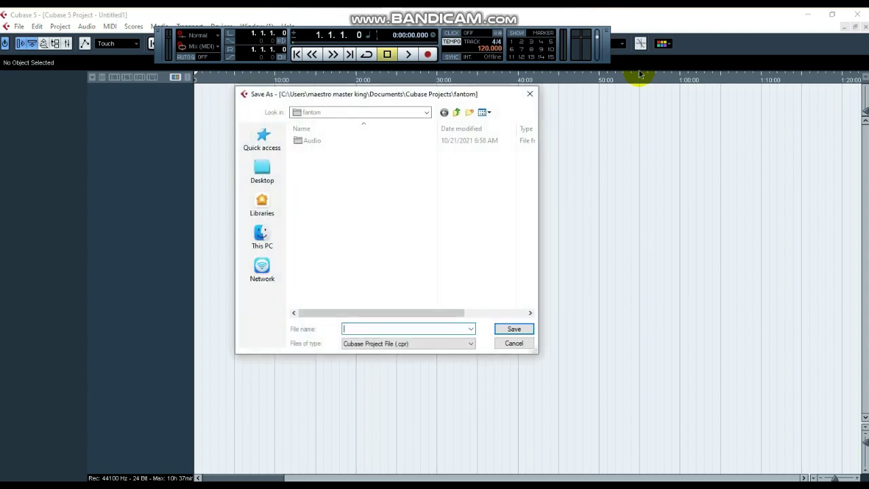
{"action": "left_click", "coordinate": [397, 328]}
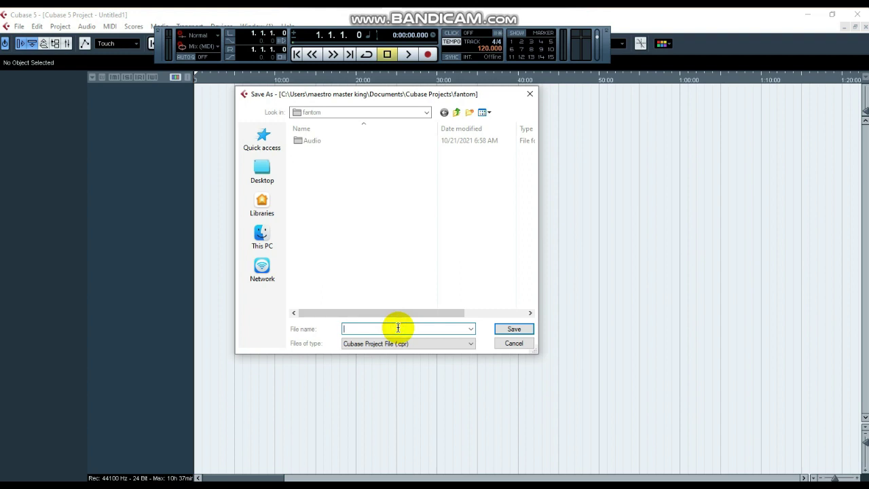
{"action": "type", "text": "a"}
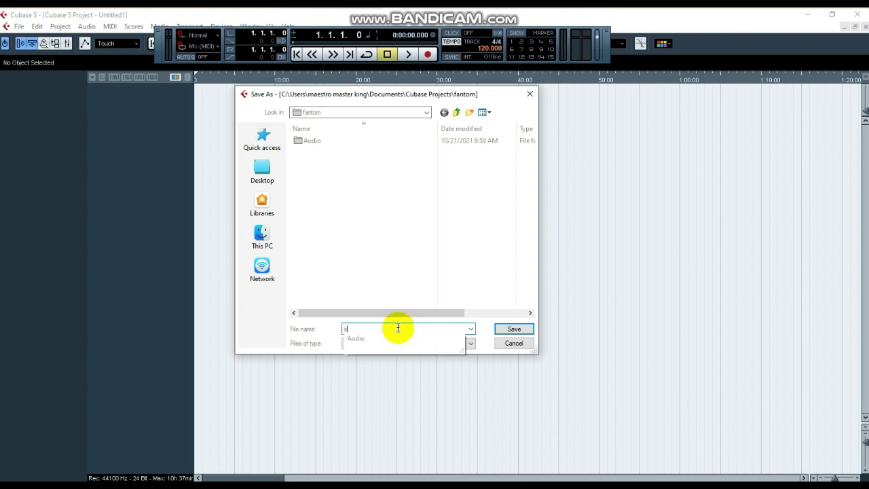
{"action": "type", "text": "aa"}
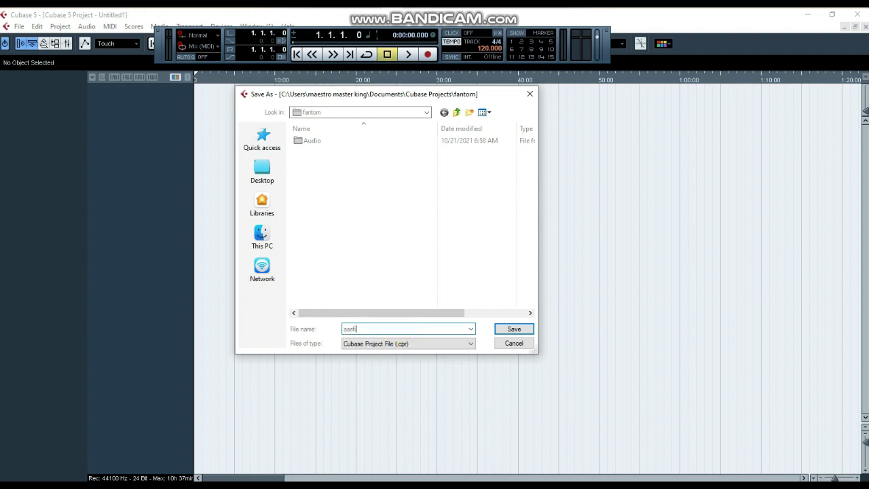
{"action": "left_click", "coordinate": [514, 329]}
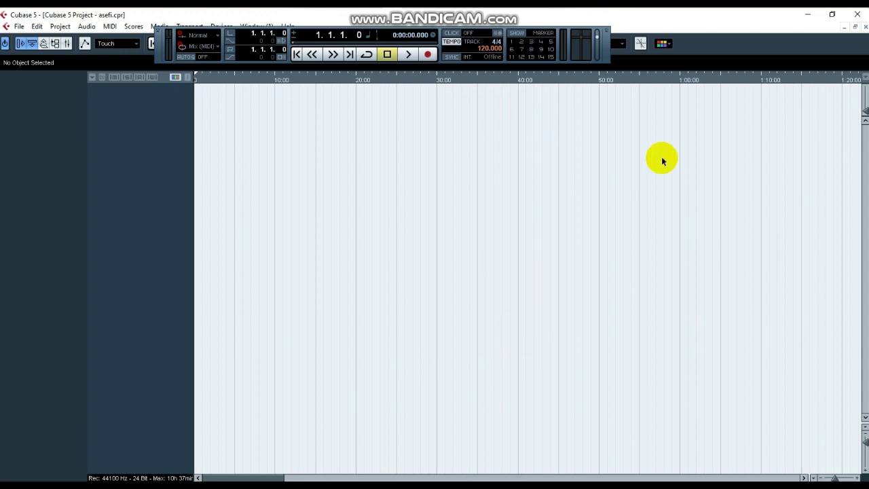
Minimize Cubase and open the fantom folder inside Documents > Cubase Projects in File Explorer
{"action": "left_click", "coordinate": [809, 16]}
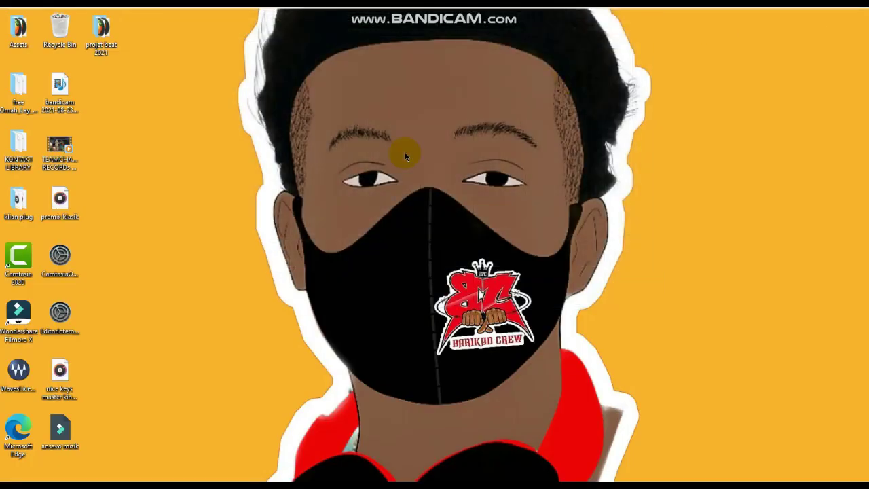
{"action": "left_click", "coordinate": [24, 80]}
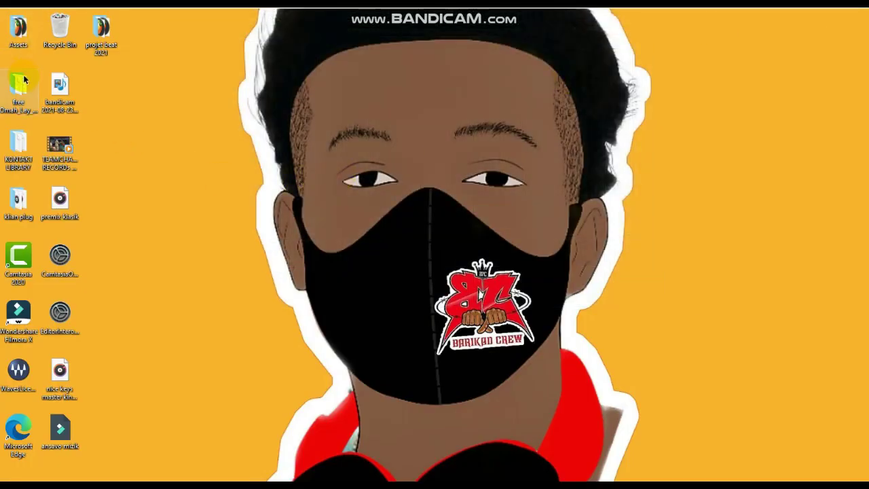
{"action": "double_click", "coordinate": [24, 80]}
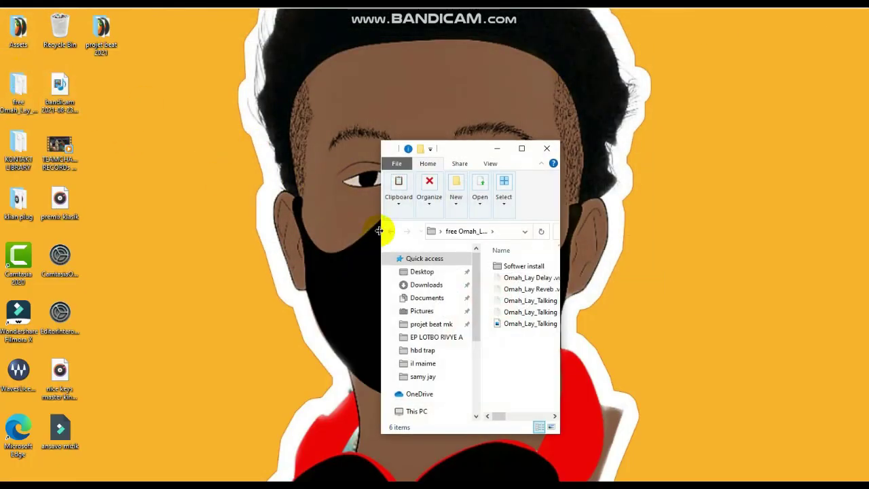
{"action": "left_click", "coordinate": [430, 298]}
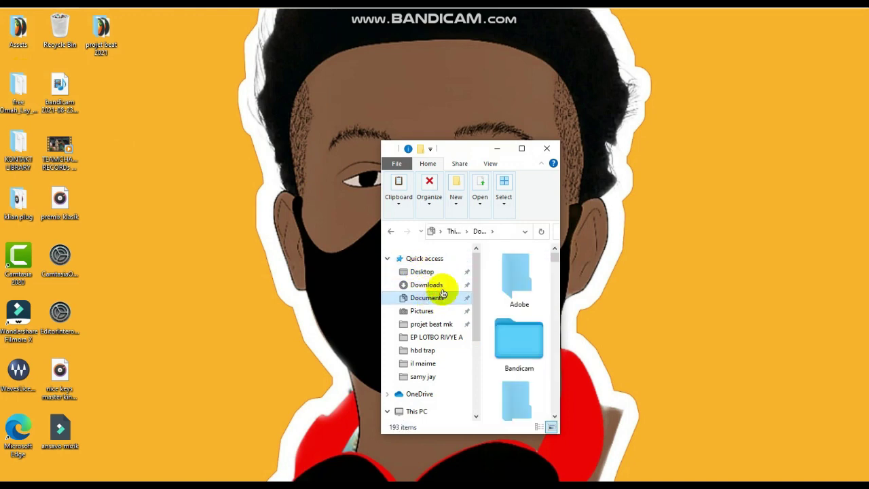
{"action": "left_click", "coordinate": [522, 148]}
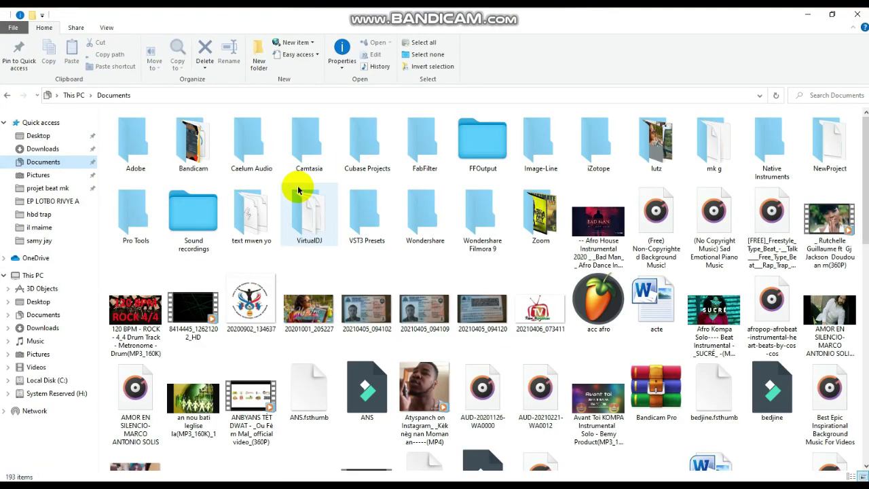
{"action": "double_click", "coordinate": [357, 134]}
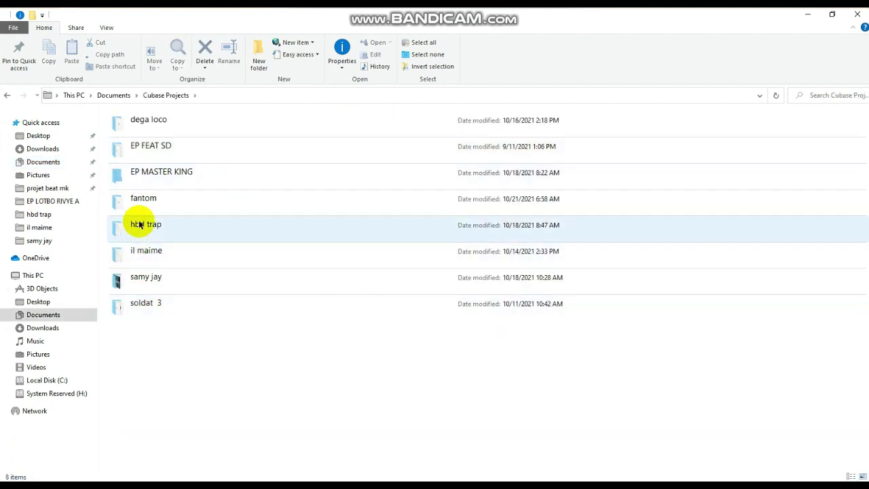
{"action": "double_click", "coordinate": [152, 203]}
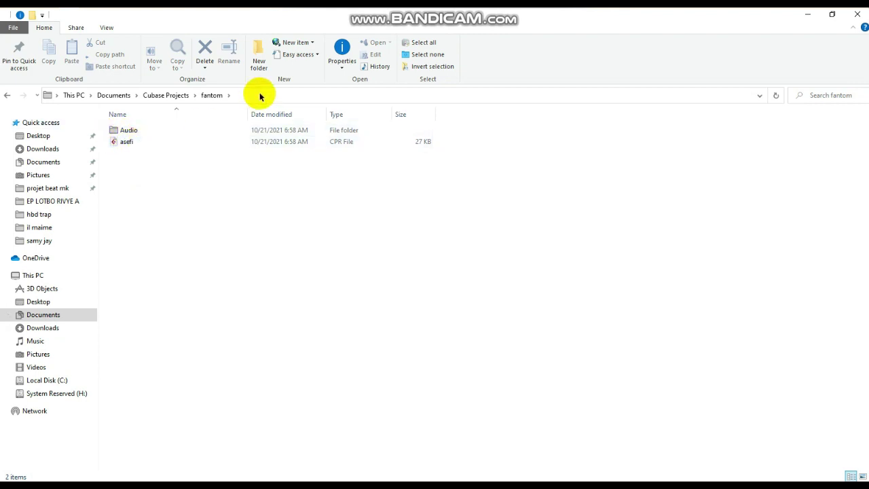
Move the "nice keys" MP3 file from the desktop into the fantom project folder
{"action": "left_click", "coordinate": [832, 14]}
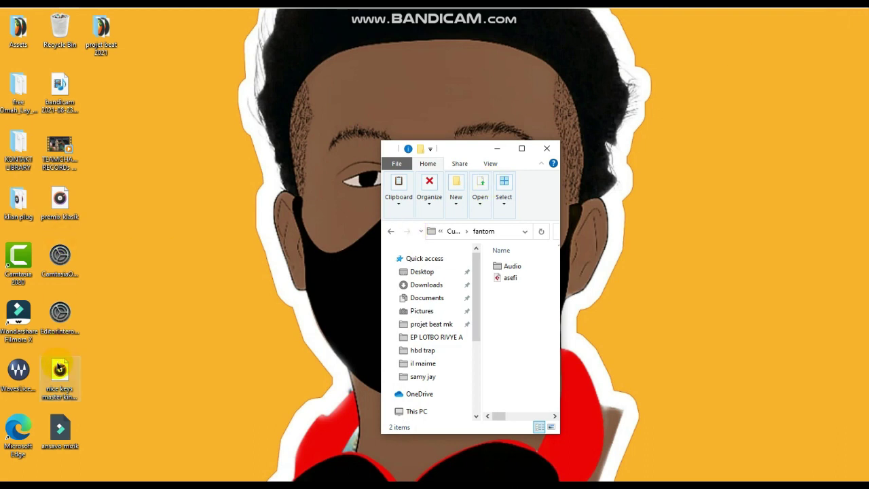
{"action": "left_click_drag", "start_coordinate": [59, 368], "coordinate": [500, 318]}
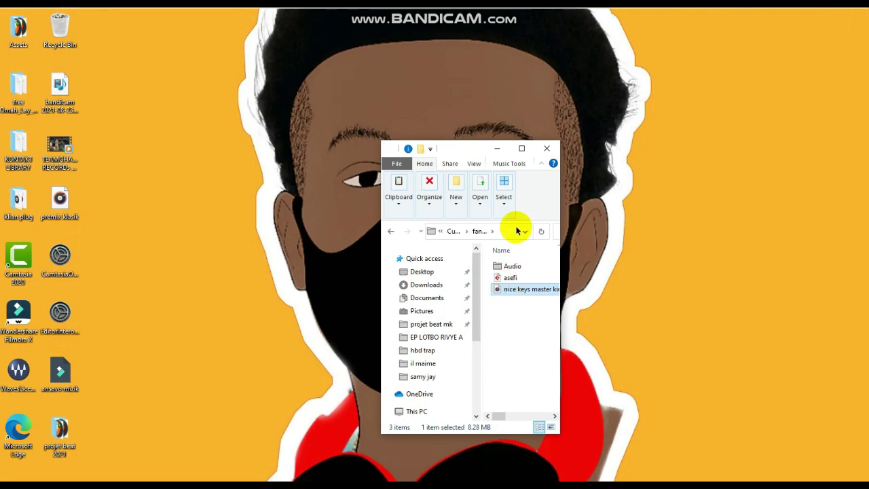
{"action": "left_click", "coordinate": [522, 148]}
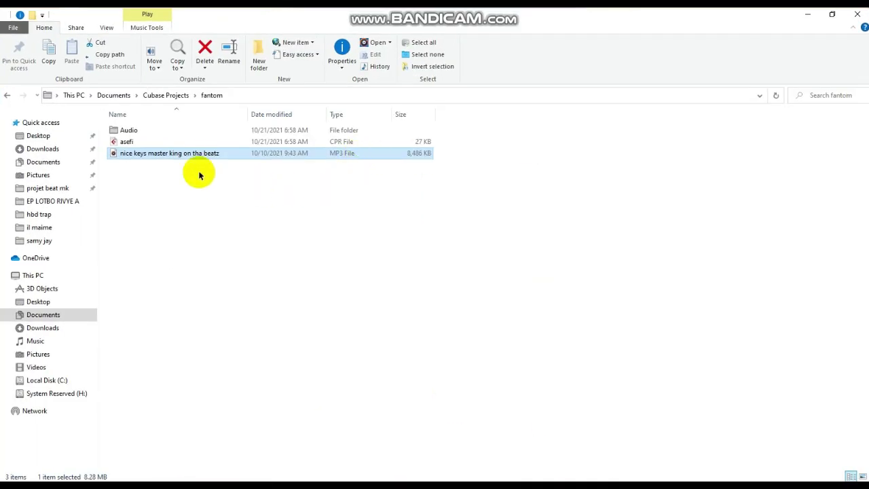
Import the "nice keys" MP3 into the asefi project in Cubase, starting at 0:00, and move the transport bar clear of the menus
{"action": "left_click_drag", "start_coordinate": [176, 158], "coordinate": [303, 124]}
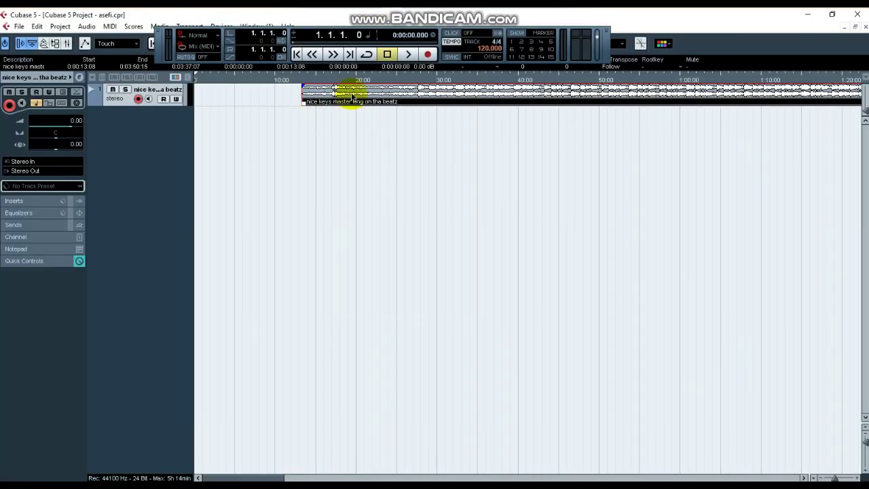
{"action": "left_click_drag", "start_coordinate": [353, 93], "coordinate": [242, 106]}
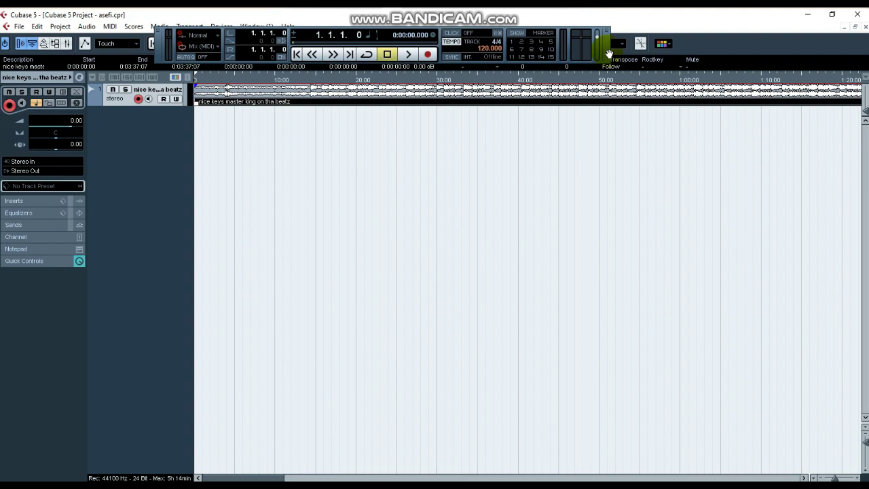
{"action": "left_click_drag", "start_coordinate": [609, 53], "coordinate": [602, 91]}
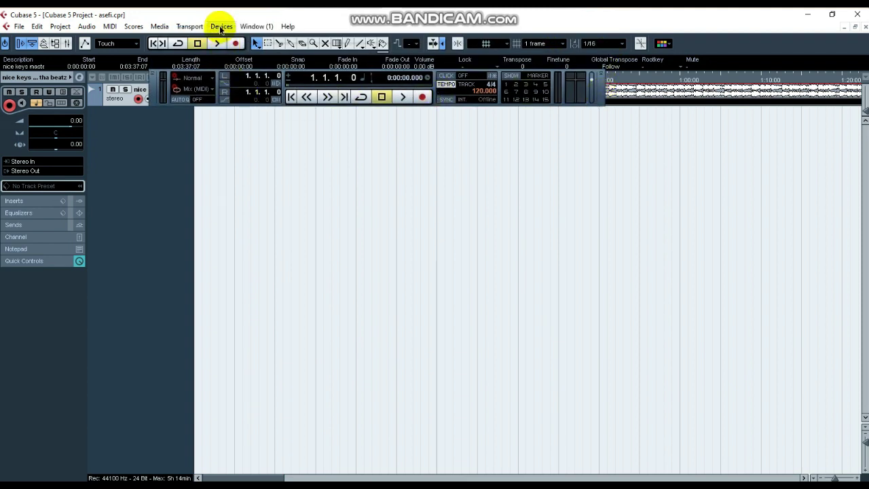
Try to switch the VST Audio System's ASIO driver to ASIO4ALL v2, then dismiss the switch and close Device Setup
{"action": "left_click", "coordinate": [220, 27]}
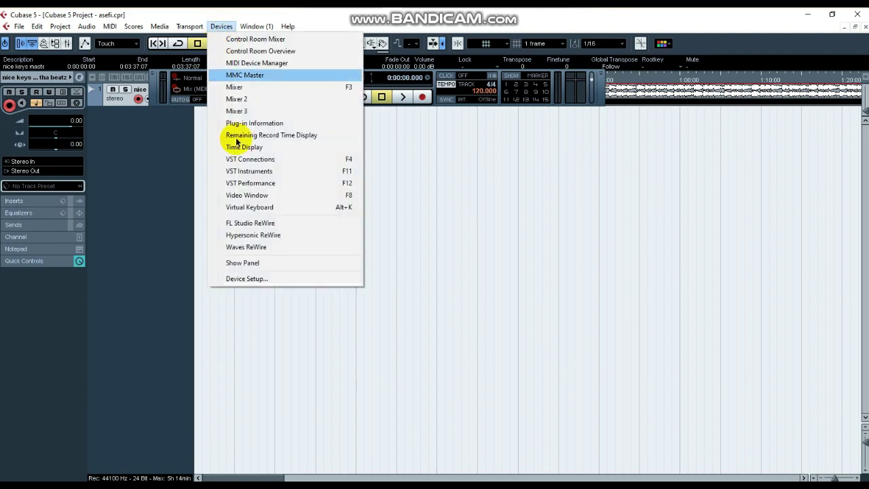
{"action": "left_click", "coordinate": [254, 281]}
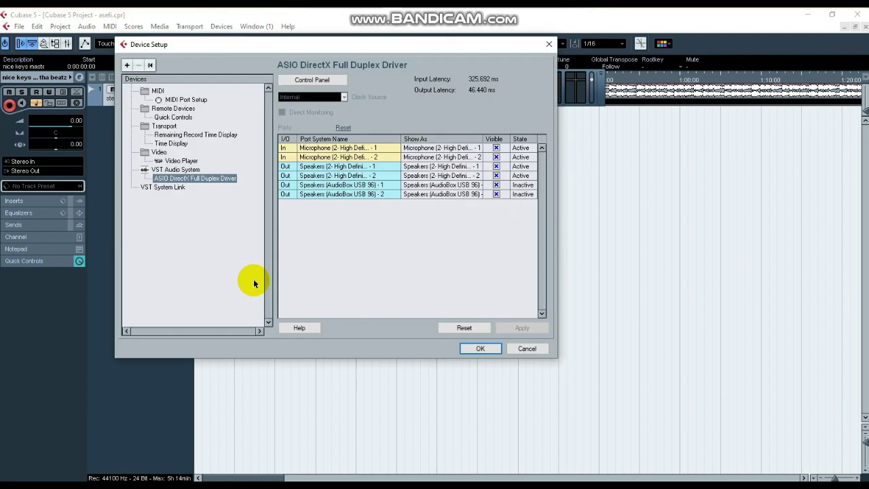
{"action": "left_click", "coordinate": [175, 170]}
{"action": "left_click", "coordinate": [310, 79]}
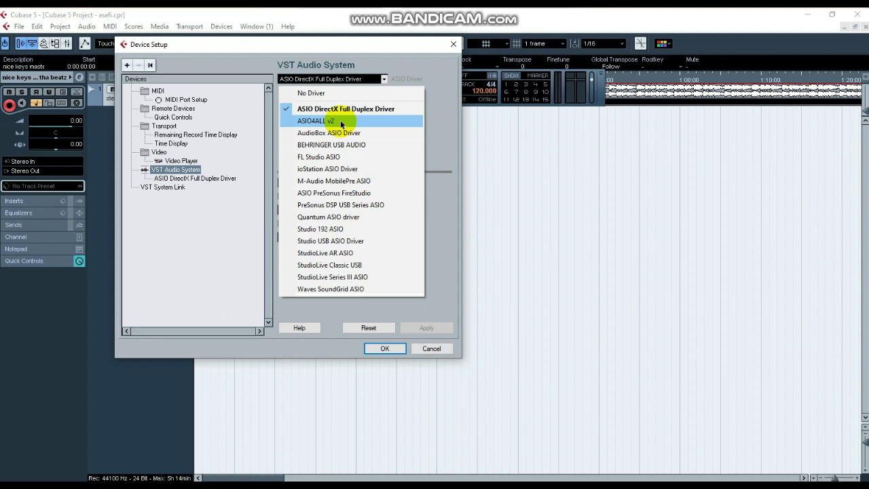
{"action": "left_click", "coordinate": [341, 121]}
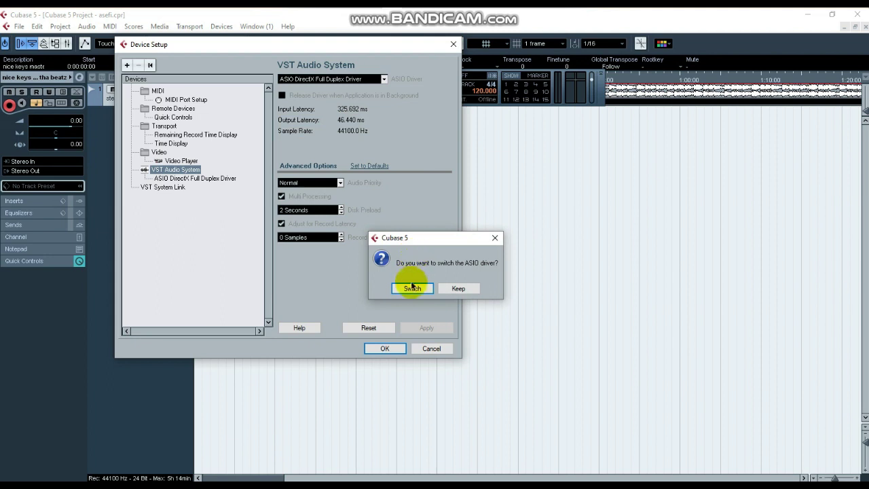
{"action": "left_click", "coordinate": [494, 239]}
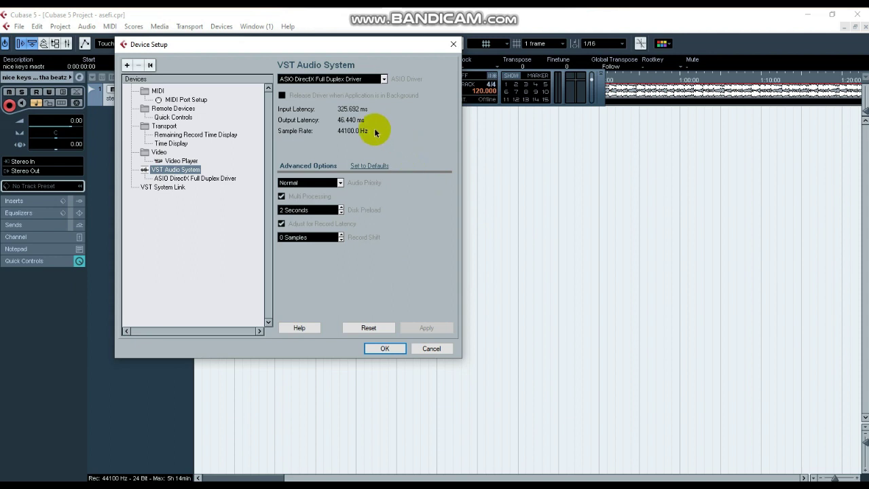
{"action": "left_click", "coordinate": [349, 79]}
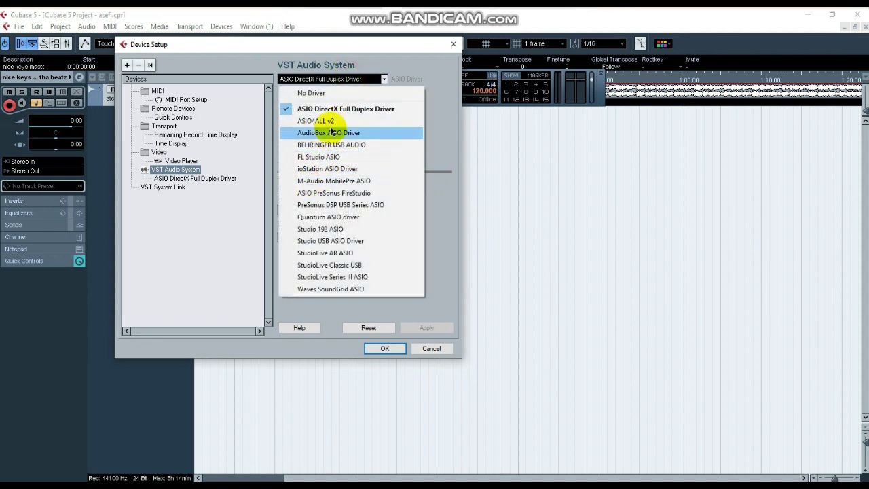
{"action": "left_click", "coordinate": [455, 44]}
{"action": "left_click", "coordinate": [455, 44]}
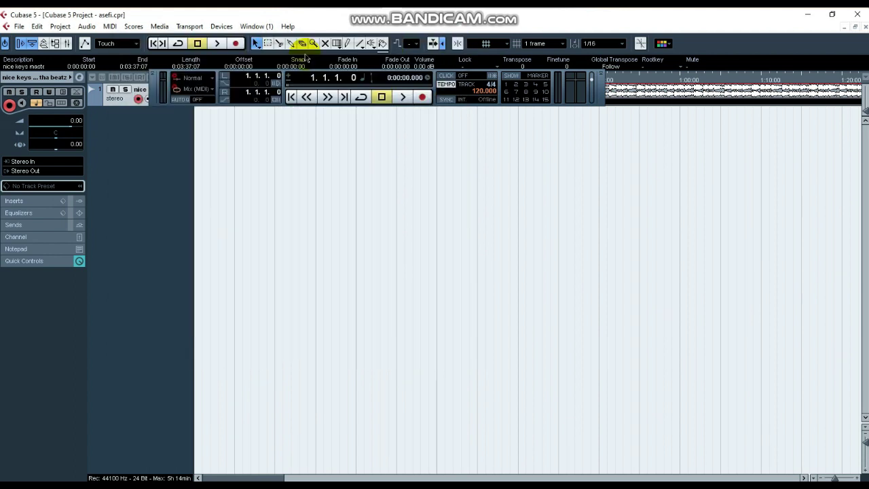
In VST Connections, assign Microphone port 1 to the left and port 2 to the right channel of the Stereo In bus
{"action": "left_click", "coordinate": [222, 27]}
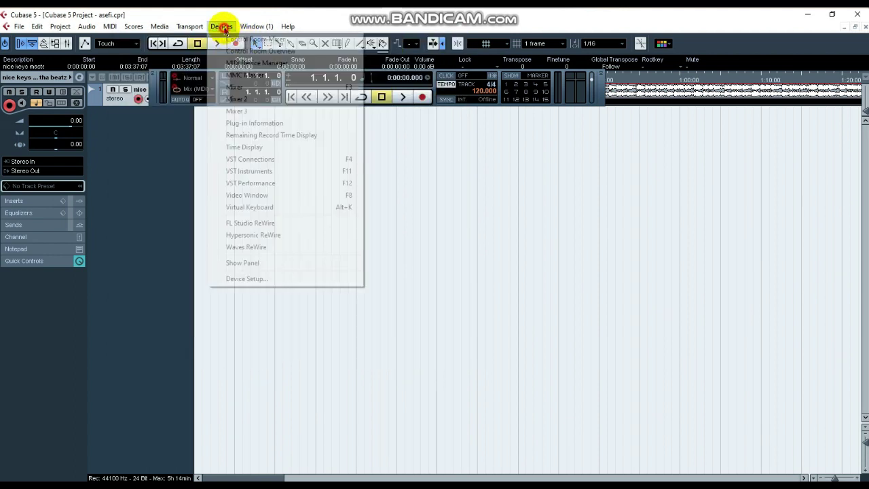
{"action": "left_click", "coordinate": [327, 159]}
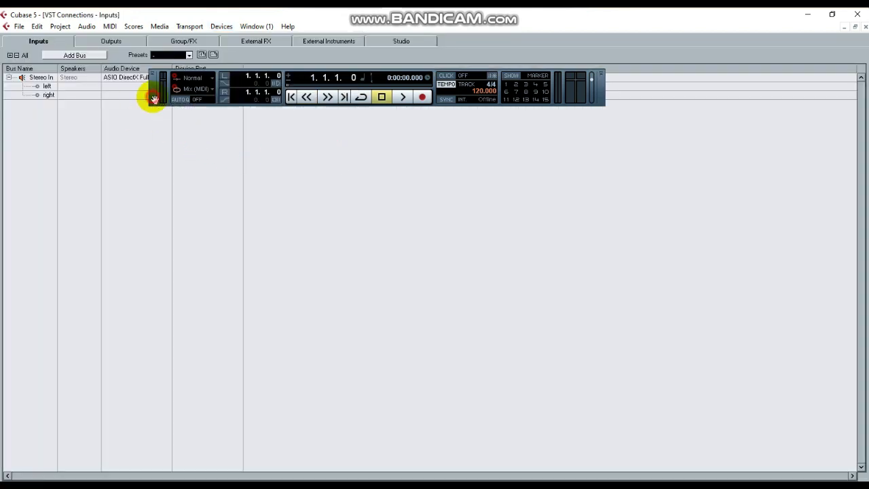
{"action": "left_click_drag", "start_coordinate": [155, 98], "coordinate": [208, 23]}
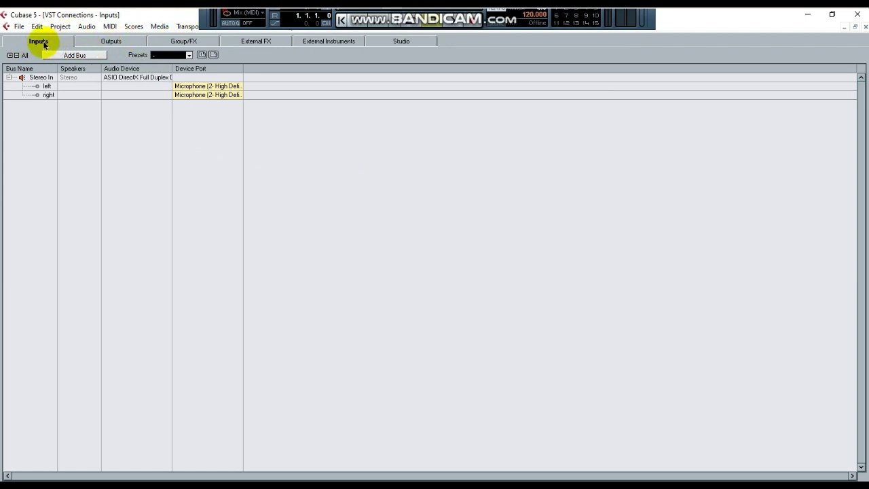
{"action": "left_click", "coordinate": [191, 86]}
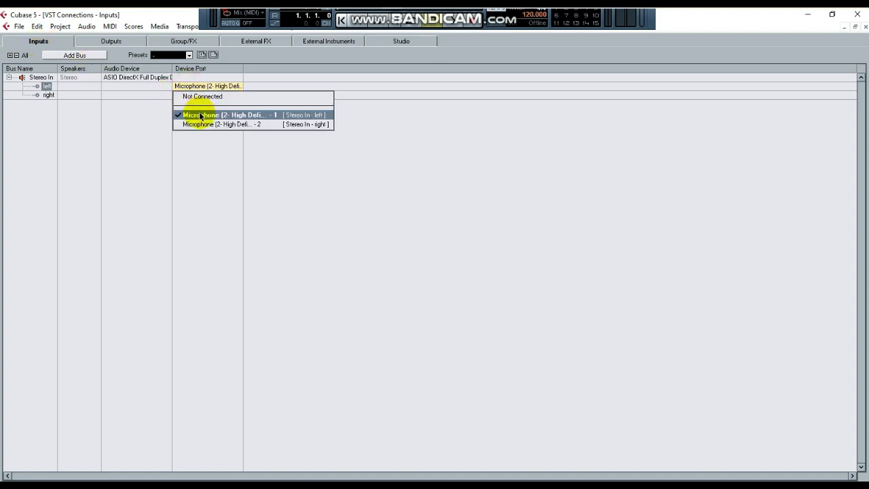
{"action": "left_click", "coordinate": [201, 116]}
{"action": "left_click", "coordinate": [204, 94]}
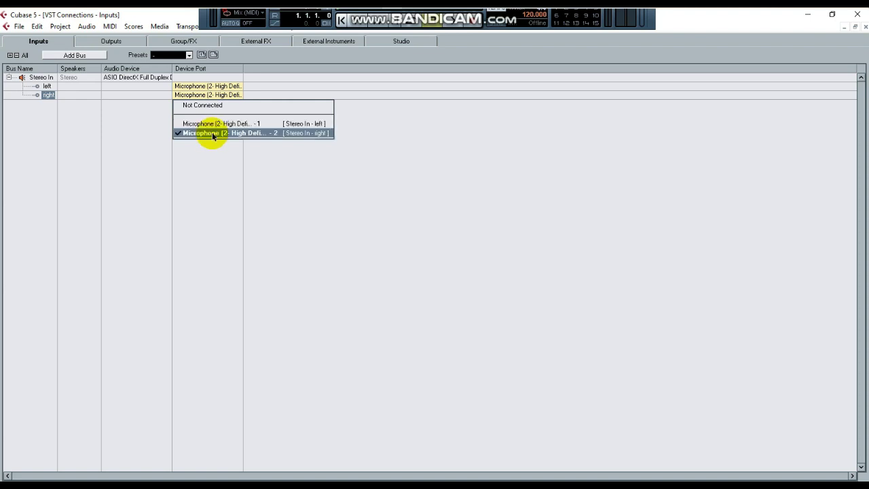
{"action": "left_click", "coordinate": [213, 133]}
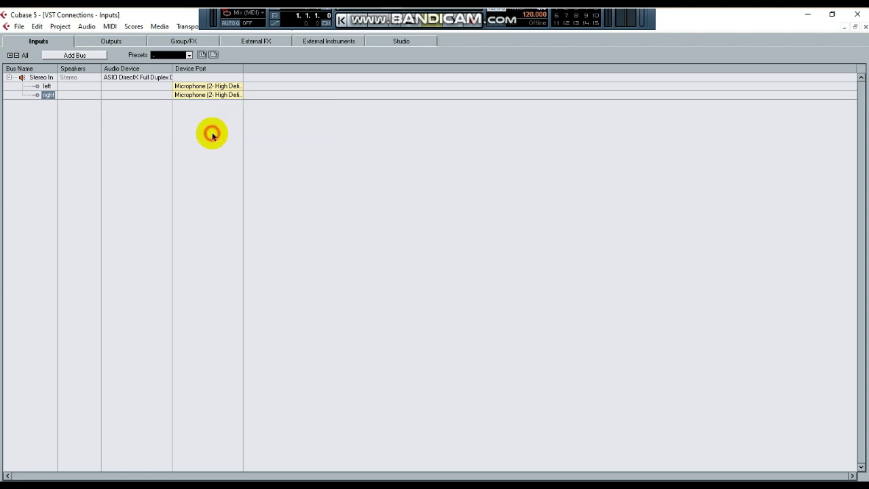
Assign Speakers (AudioBox USB 96) port 1 to the left and port 2 to the right channel of Stereo Out, then close VST Connections
{"action": "left_click", "coordinate": [109, 42]}
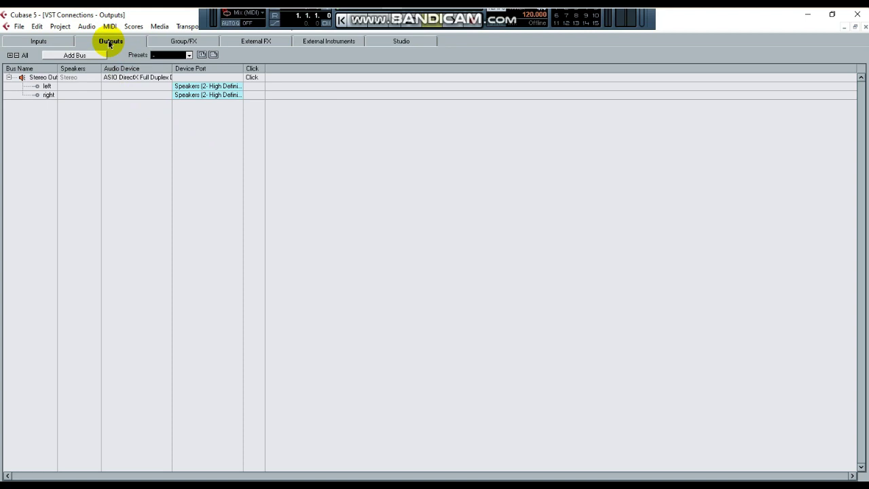
{"action": "left_click", "coordinate": [184, 86]}
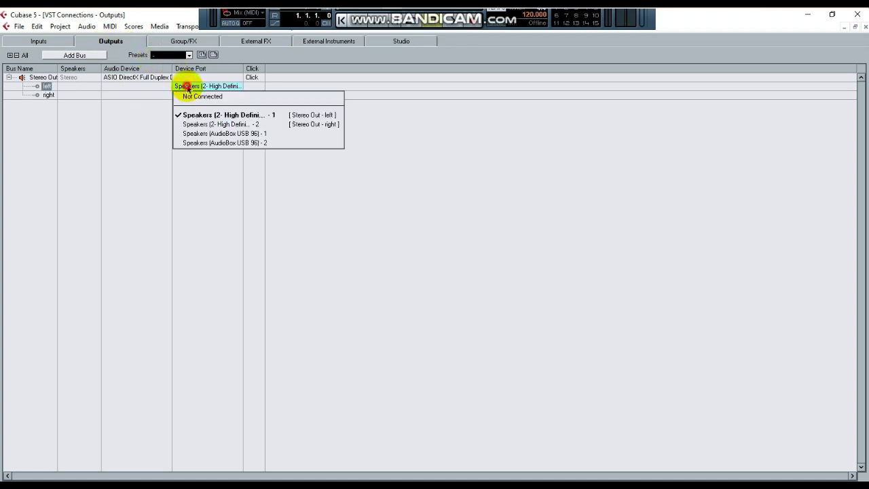
{"action": "left_click", "coordinate": [218, 133]}
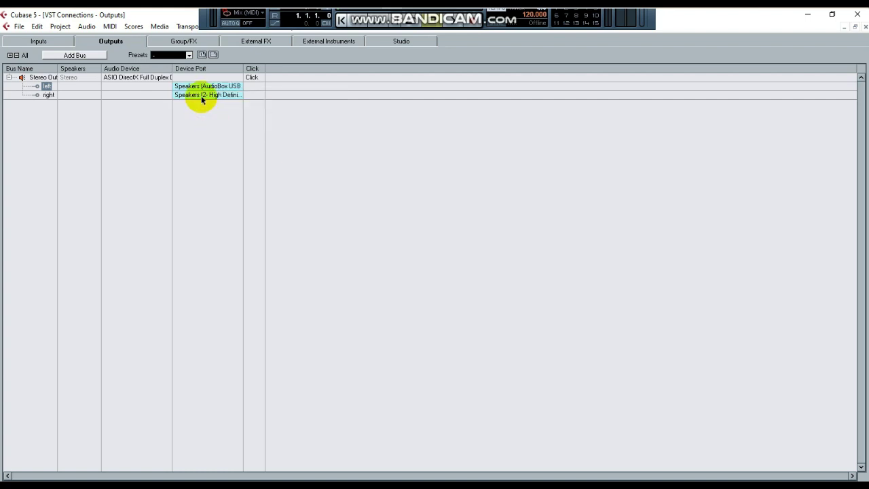
{"action": "left_click", "coordinate": [200, 94]}
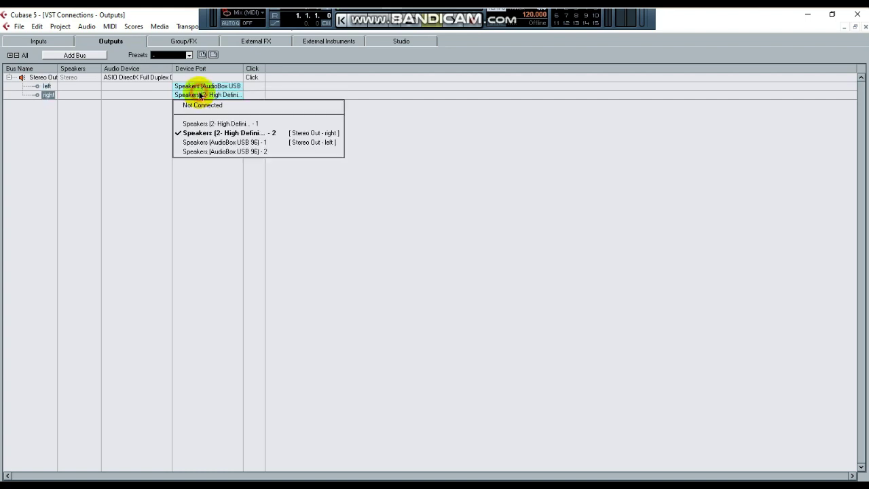
{"action": "left_click", "coordinate": [213, 154]}
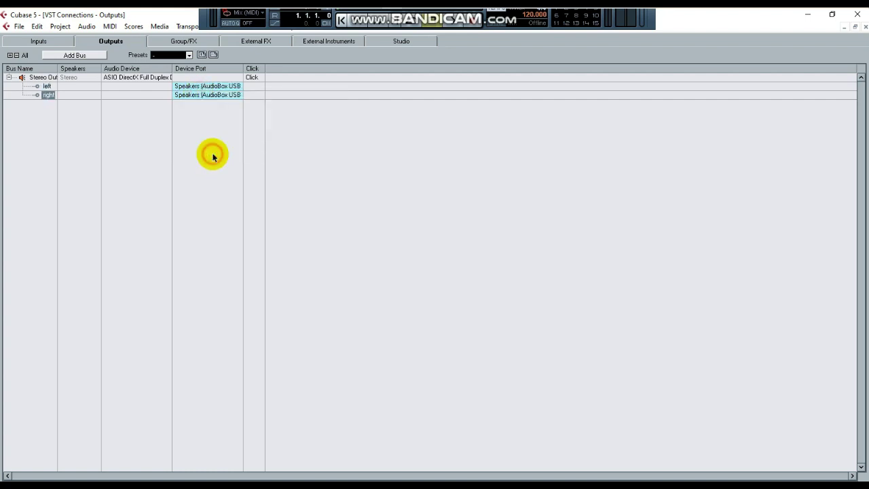
{"action": "left_click", "coordinate": [866, 27]}
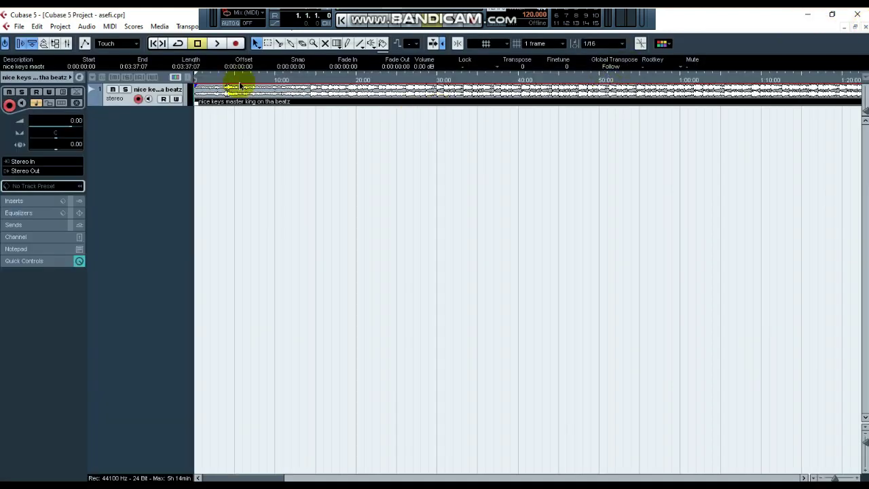
Play the imported beat from near the start of the timeline to check the sound, and stop playback
{"action": "left_click", "coordinate": [201, 79]}
{"action": "key", "text": "space"}
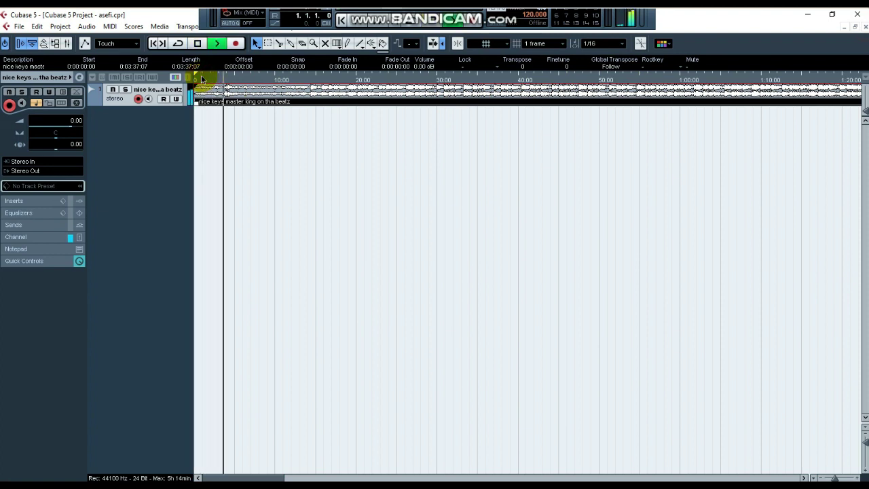
{"action": "key", "text": "space"}
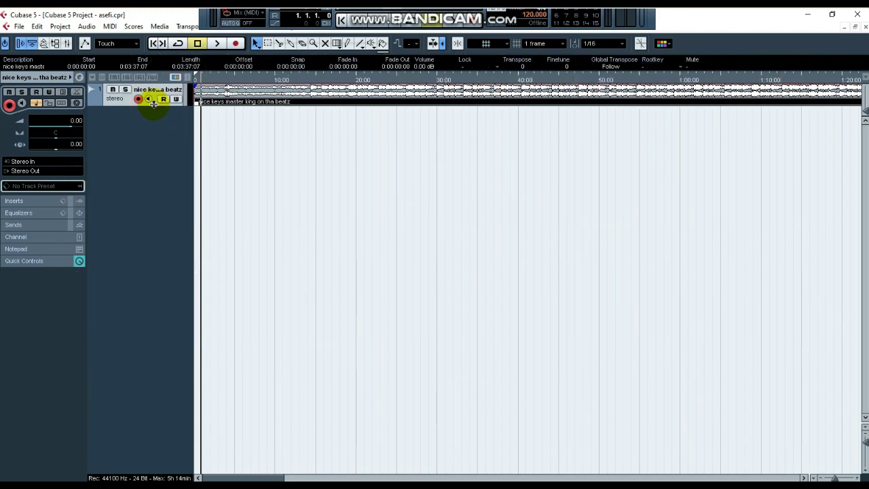
Increase the height of the beat track and add one mono audio track below it
{"action": "left_click_drag", "start_coordinate": [154, 103], "coordinate": [155, 132]}
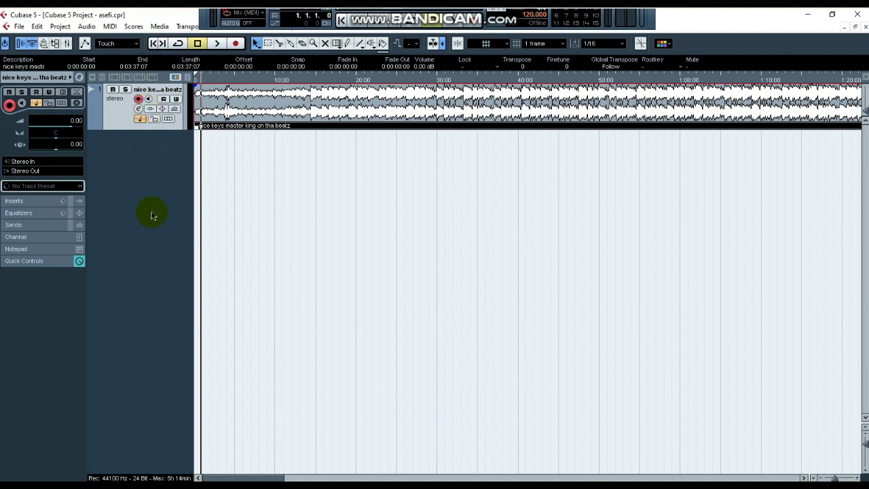
{"action": "right_click", "coordinate": [135, 170]}
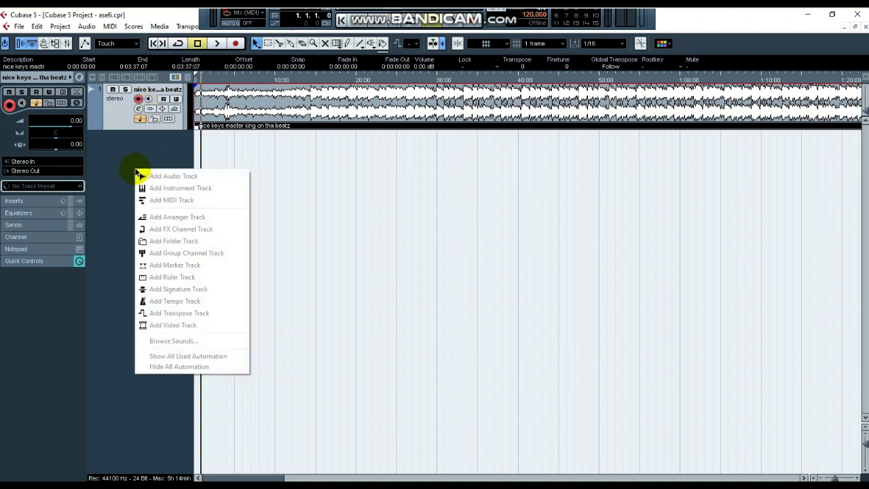
{"action": "left_click", "coordinate": [186, 178]}
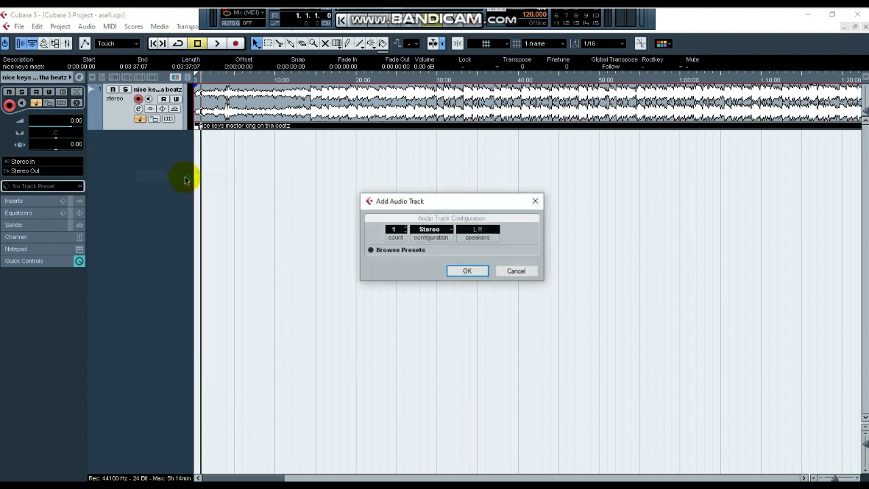
{"action": "left_click", "coordinate": [427, 235]}
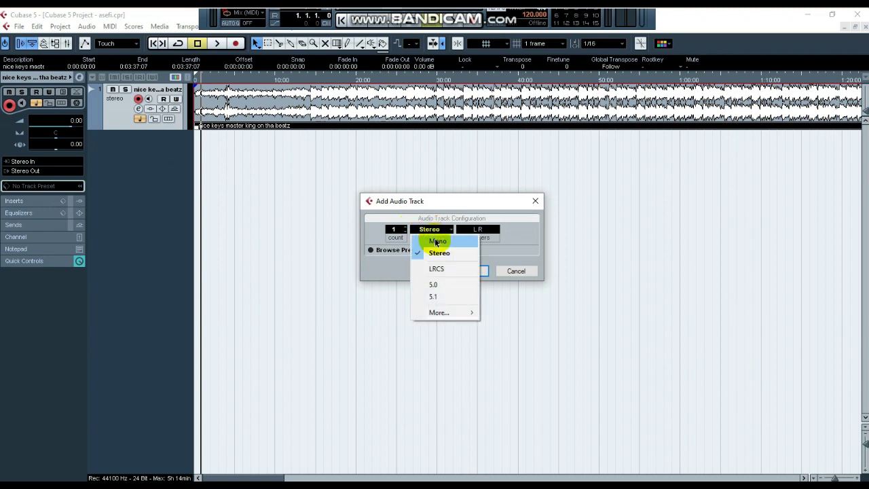
{"action": "left_click", "coordinate": [437, 243]}
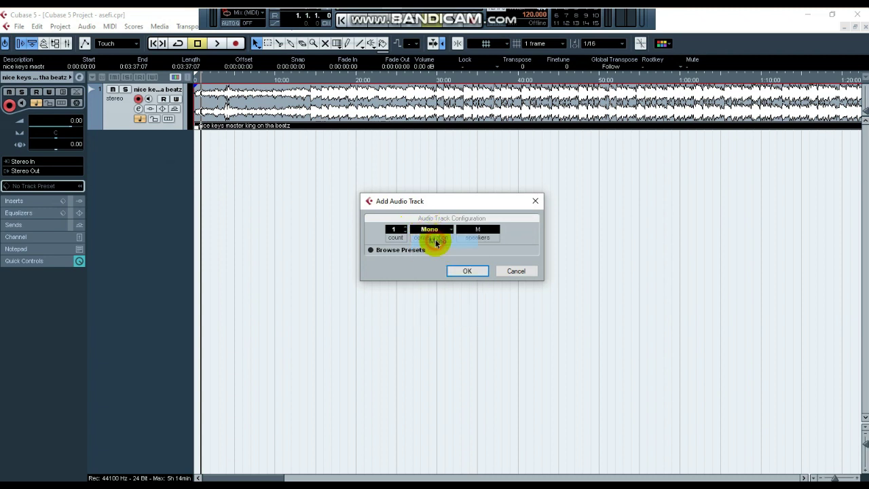
{"action": "left_click", "coordinate": [467, 271]}
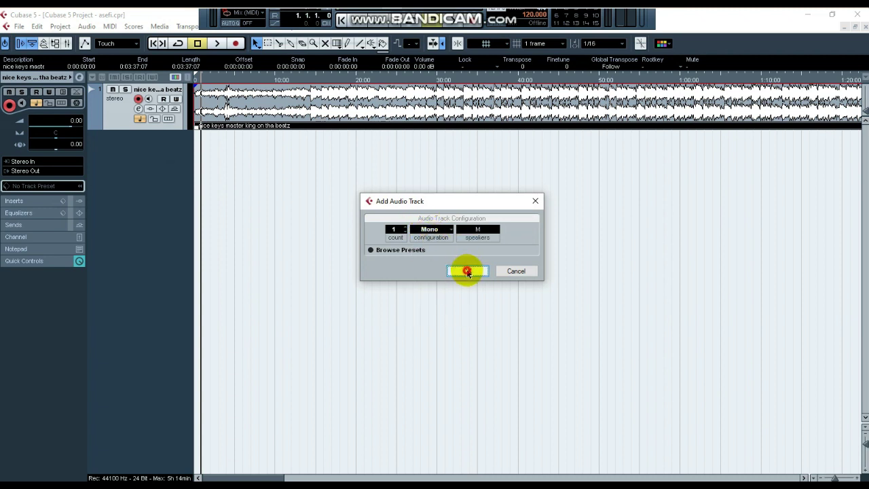
Add five more audio tracks in mono configuration below the existing ones
{"action": "right_click", "coordinate": [123, 206]}
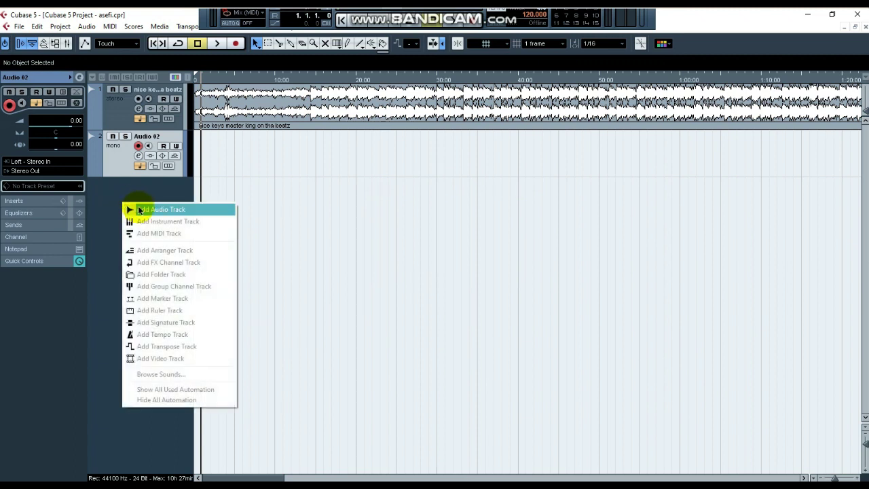
{"action": "left_click", "coordinate": [137, 209]}
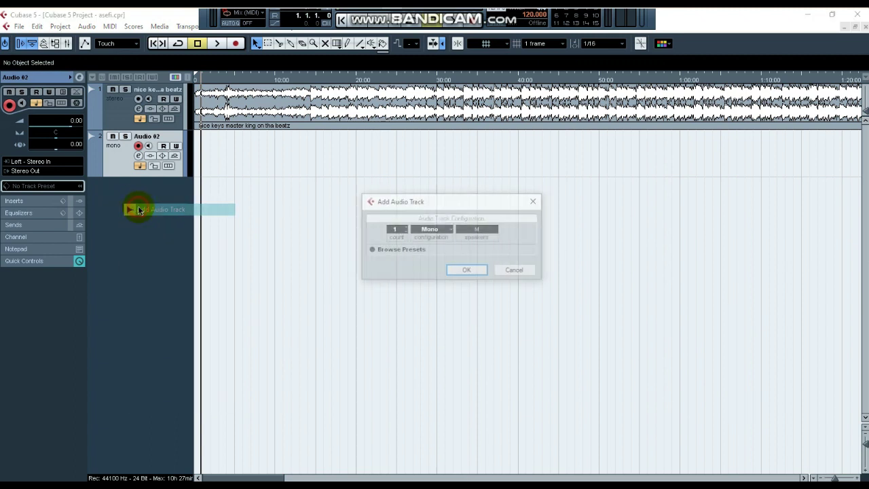
{"action": "left_click", "coordinate": [396, 233]}
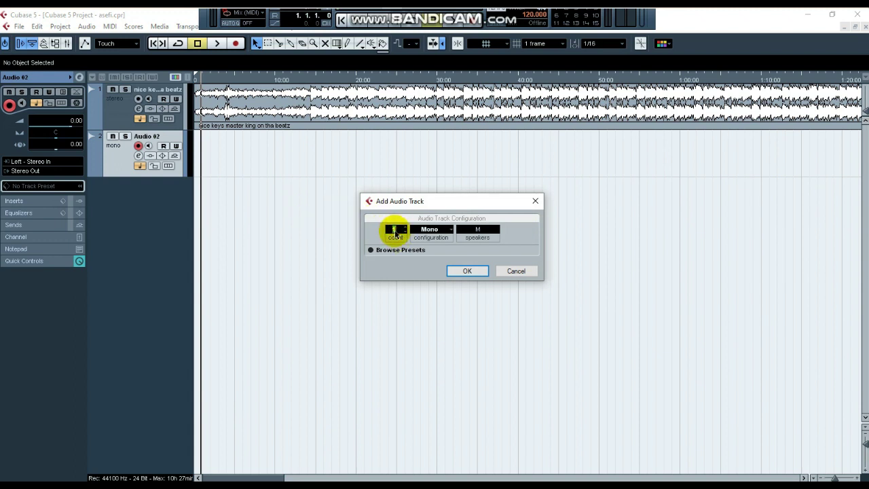
{"action": "type", "text": "5"}
{"action": "key", "text": "Return"}
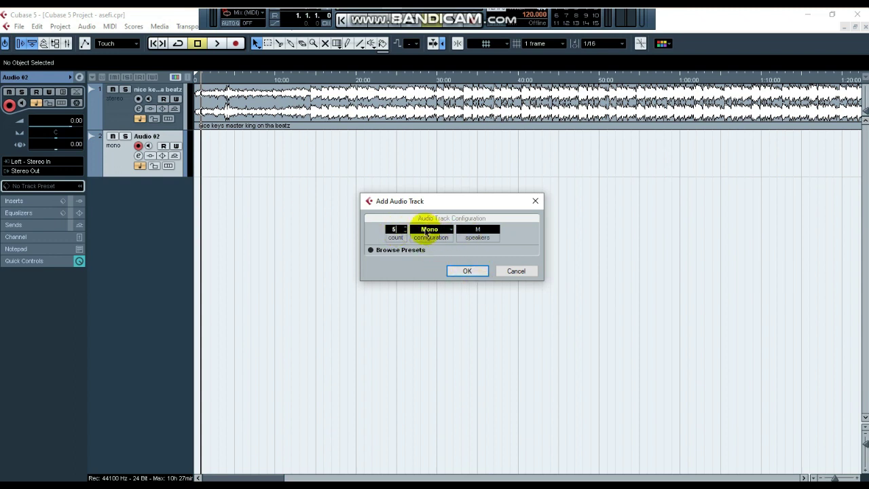
{"action": "left_click", "coordinate": [458, 275]}
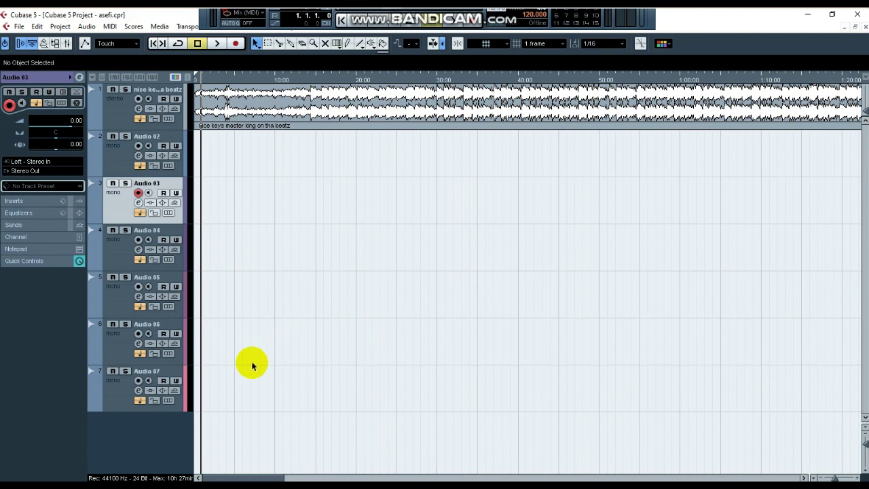
Add one group channel track in stereo configuration to the project
{"action": "right_click", "coordinate": [142, 424]}
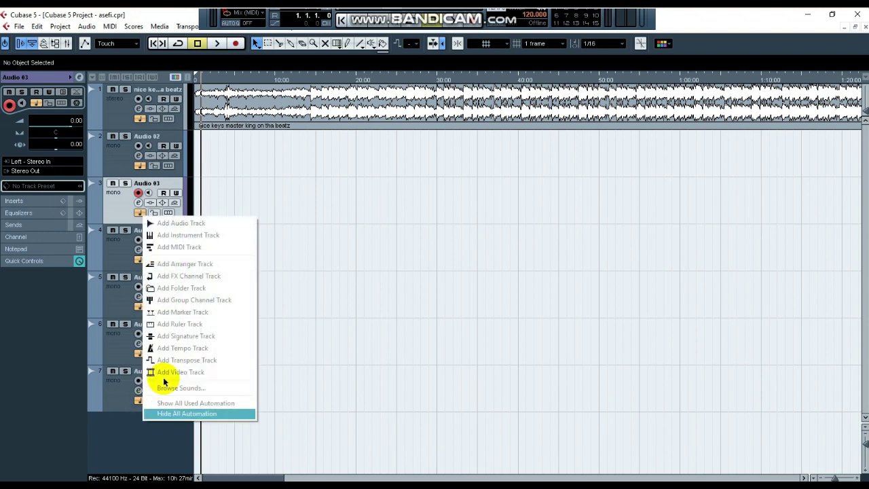
{"action": "left_click", "coordinate": [207, 305]}
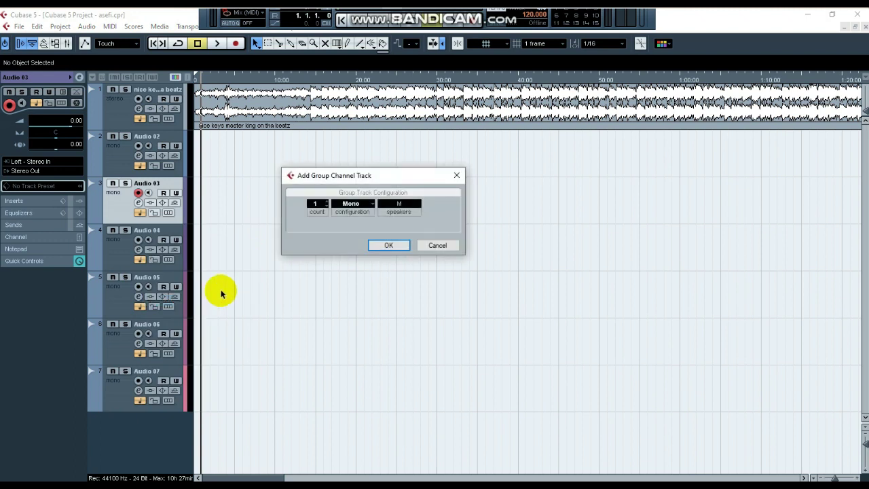
{"action": "left_click", "coordinate": [351, 204]}
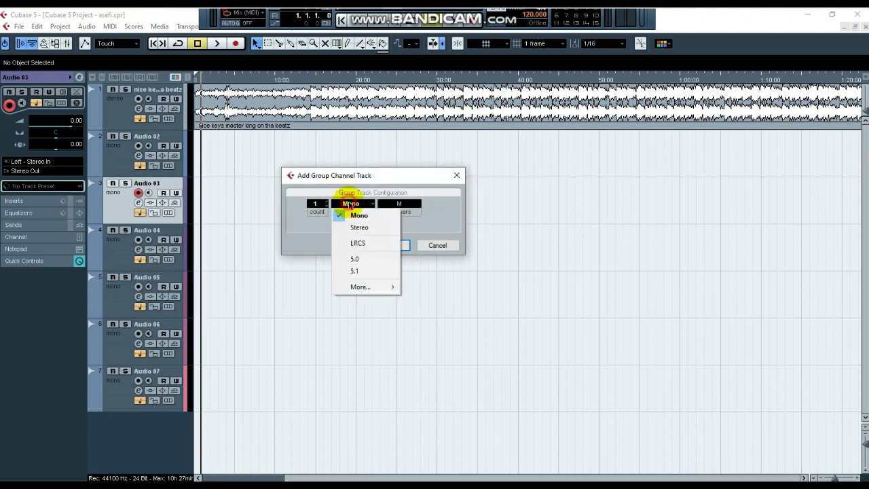
{"action": "left_click", "coordinate": [354, 229]}
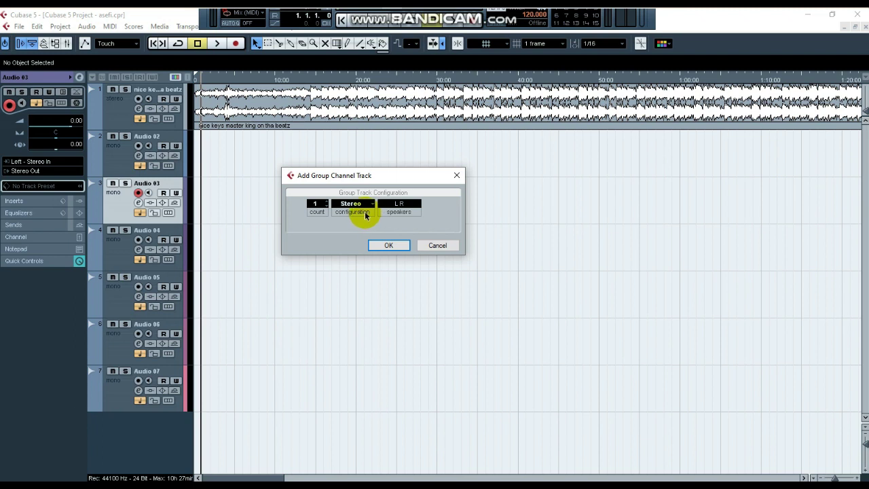
{"action": "left_click", "coordinate": [385, 246]}
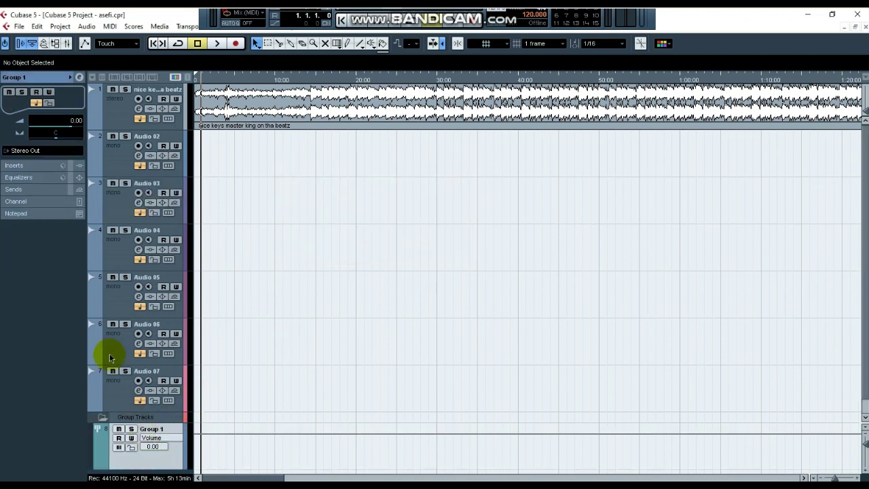
Show the inserts of the Group 1 track and load the "pre reglaj" insert preset on it
{"action": "left_click", "coordinate": [31, 166]}
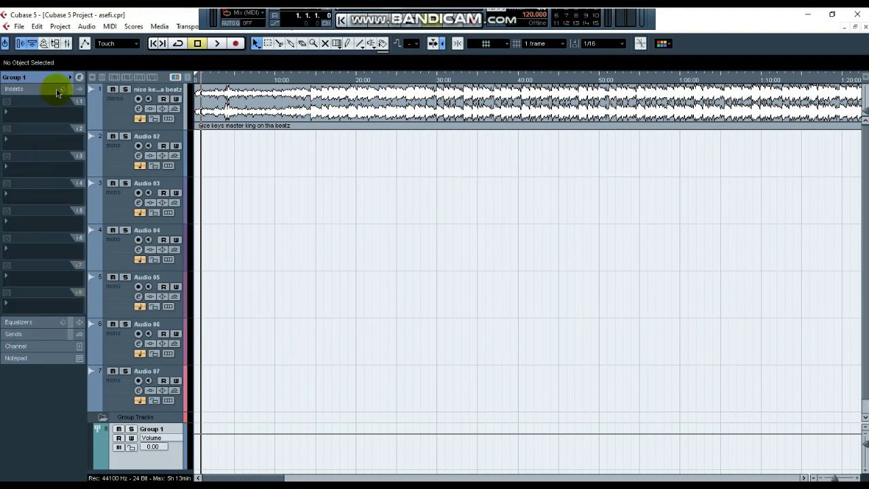
{"action": "left_click", "coordinate": [115, 112]}
{"action": "left_click", "coordinate": [121, 158]}
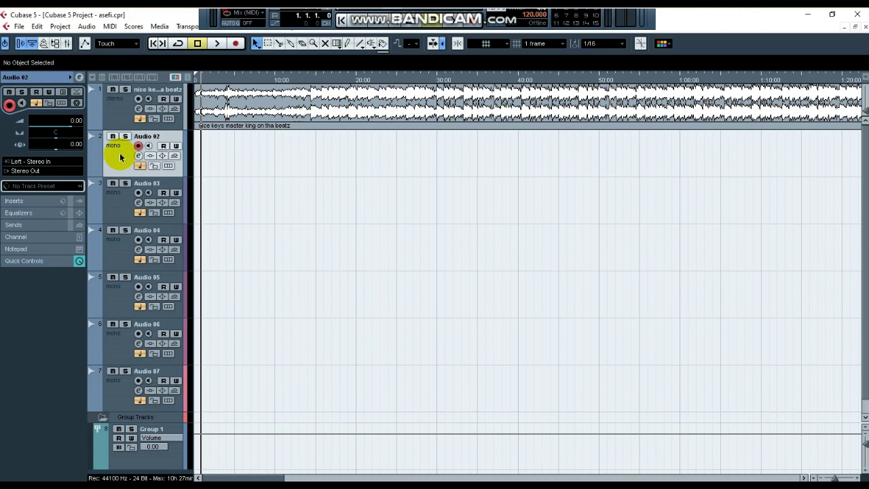
{"action": "left_click", "coordinate": [120, 204]}
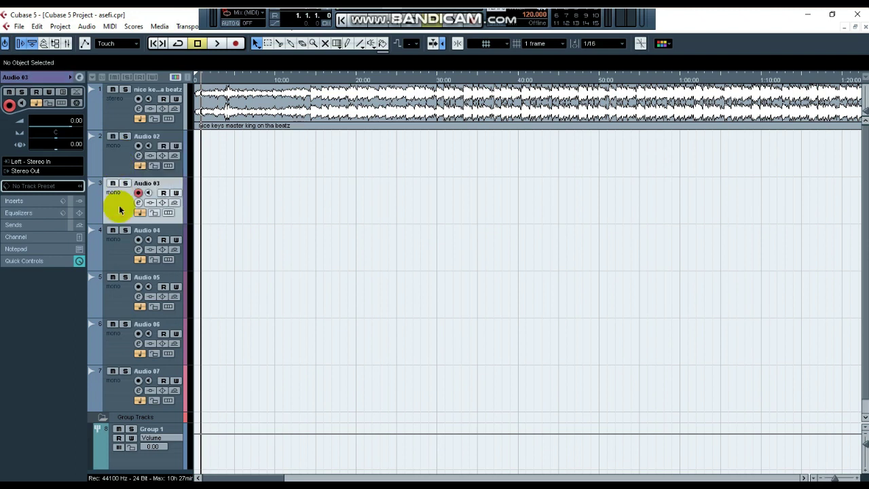
{"action": "left_click", "coordinate": [115, 161]}
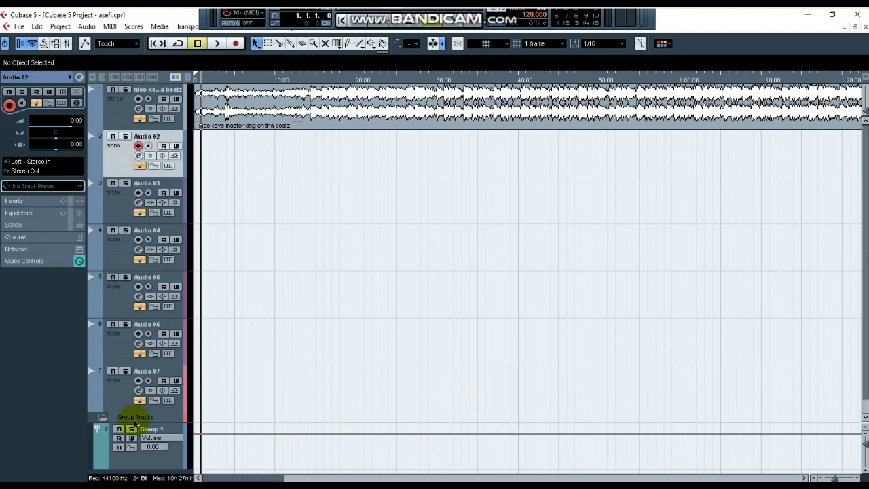
{"action": "left_click", "coordinate": [146, 463]}
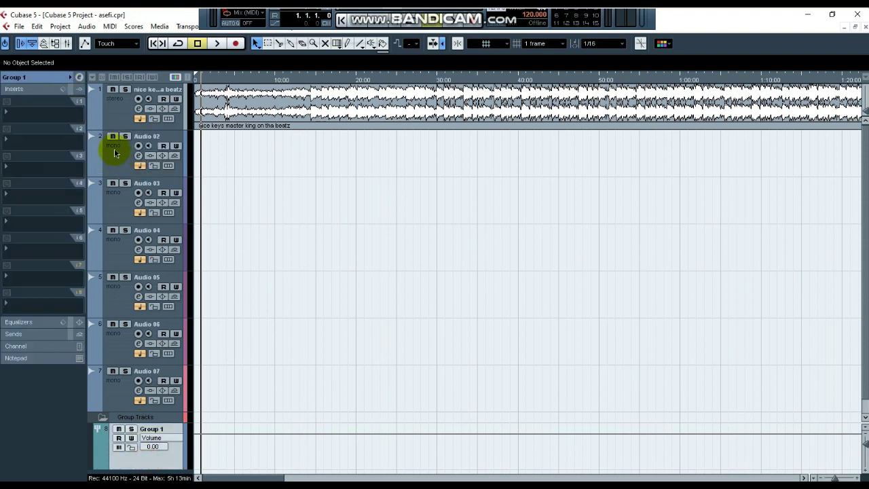
{"action": "left_click", "coordinate": [62, 89]}
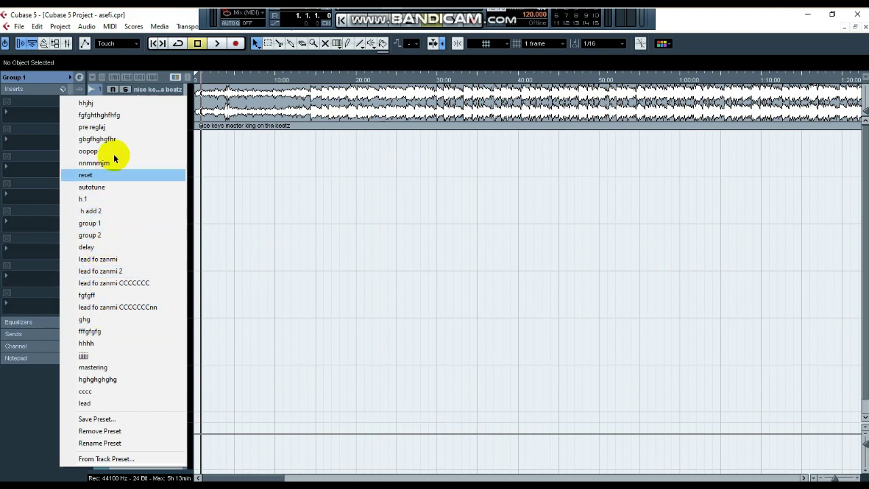
{"action": "left_click", "coordinate": [105, 128]}
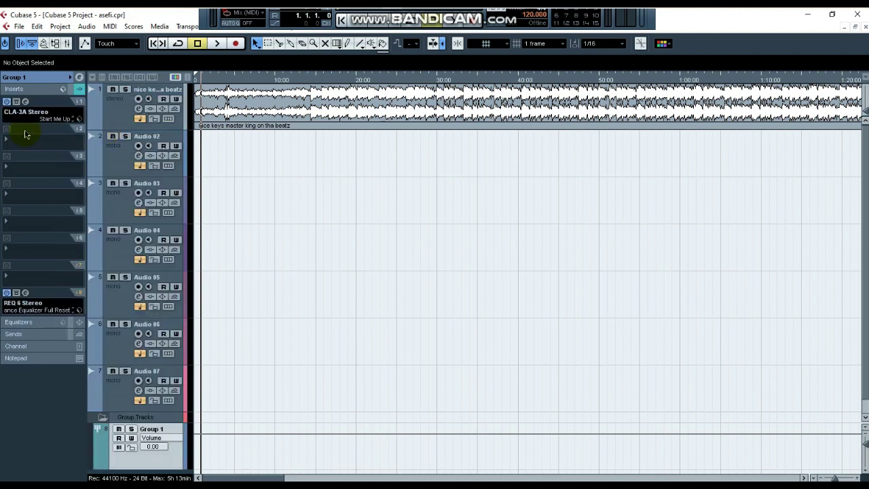
Examine the settings of the CLA-3A Stereo and REQ 6 Stereo inserts on Group 1, closing each plug-in window
{"action": "left_click", "coordinate": [25, 102]}
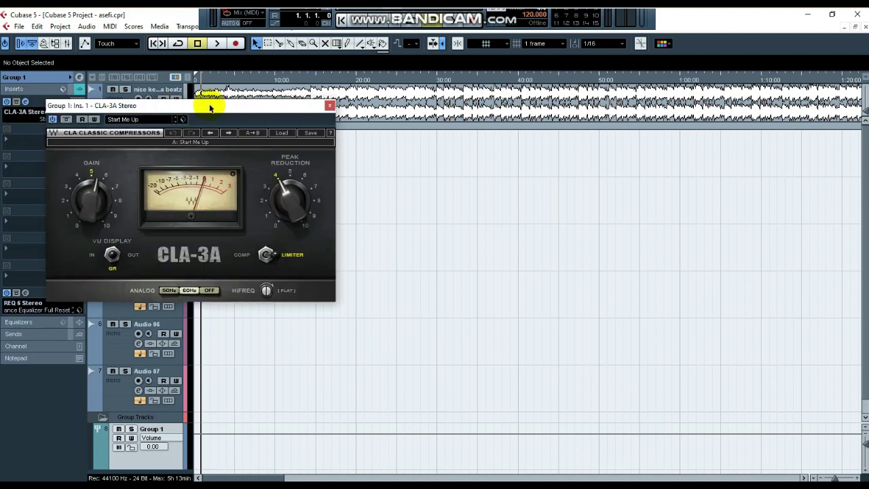
{"action": "left_click", "coordinate": [330, 105]}
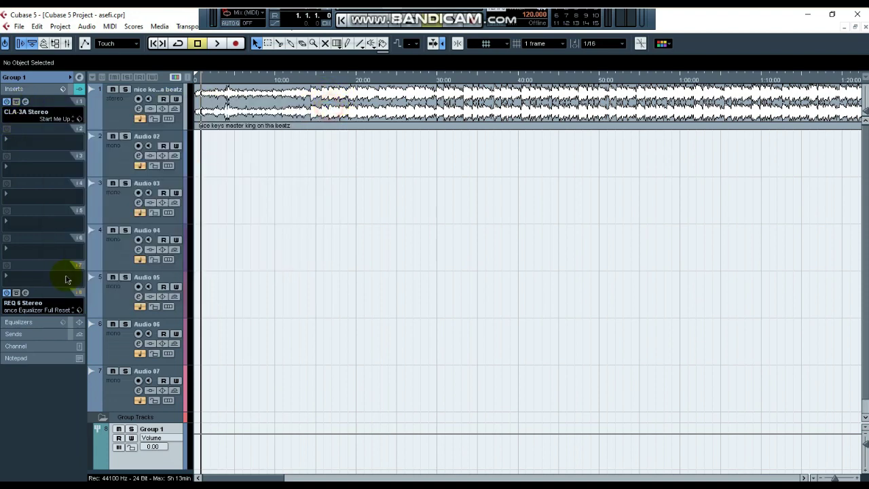
{"action": "left_click", "coordinate": [27, 293]}
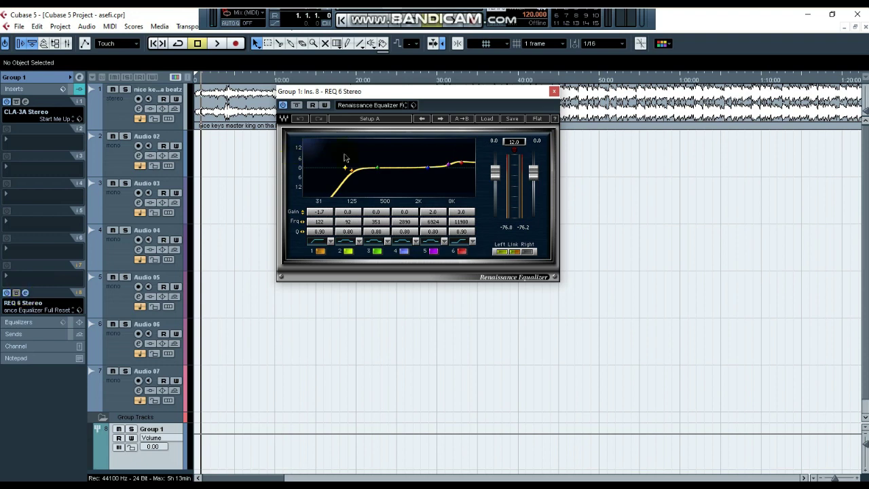
{"action": "left_click", "coordinate": [553, 91]}
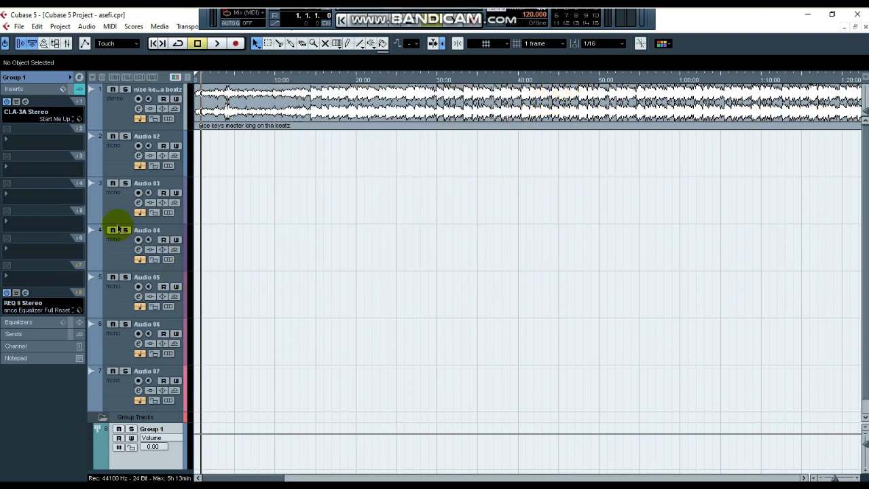
Route the output of the Audio 02 track to Group 1 in its channel settings and restore the maximized project window
{"action": "left_click", "coordinate": [120, 166]}
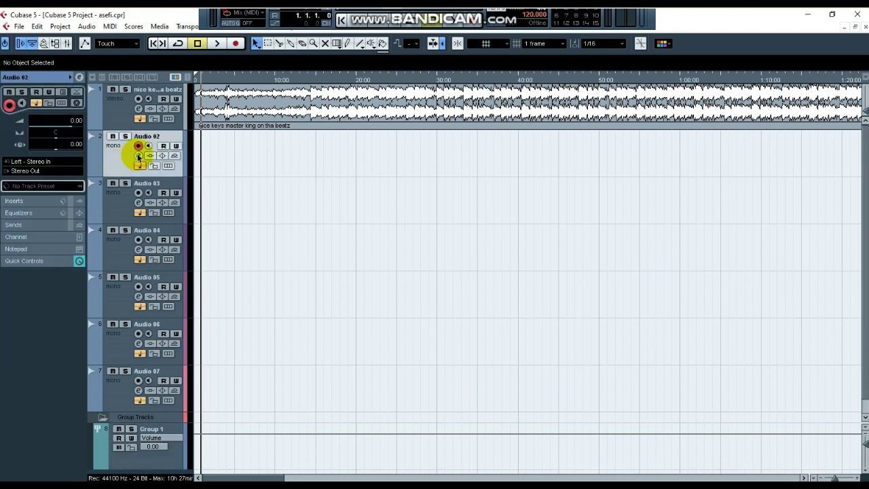
{"action": "left_click", "coordinate": [138, 155]}
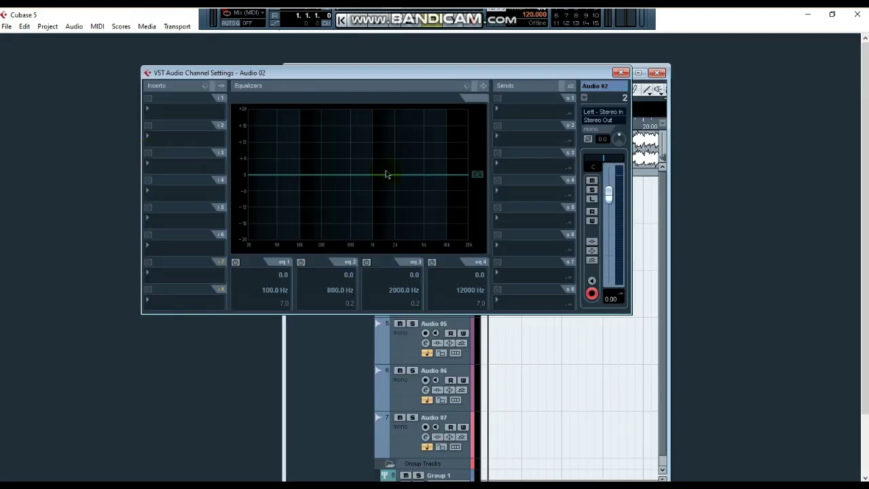
{"action": "left_click", "coordinate": [592, 121]}
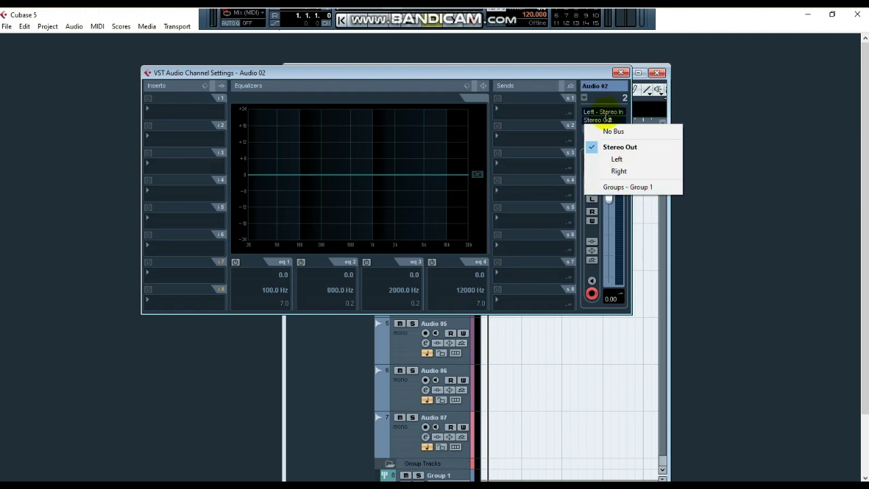
{"action": "left_click", "coordinate": [604, 121]}
{"action": "left_click", "coordinate": [603, 122]}
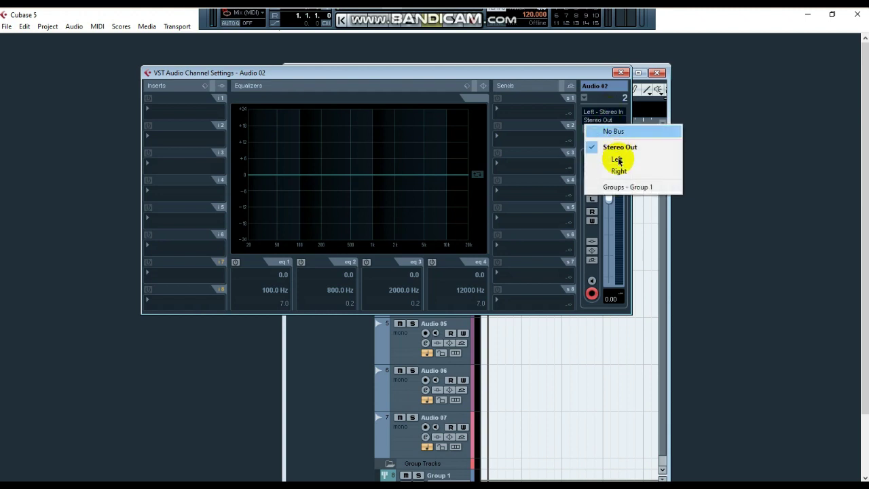
{"action": "left_click", "coordinate": [635, 187]}
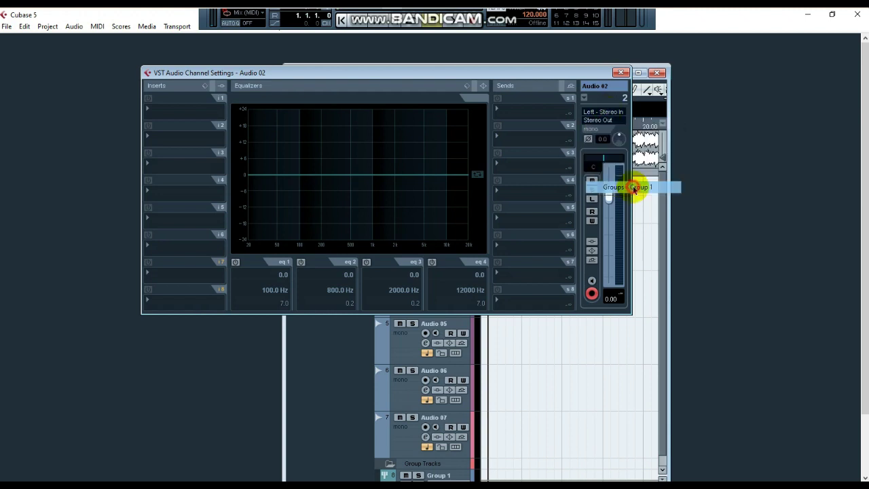
{"action": "left_click", "coordinate": [619, 73]}
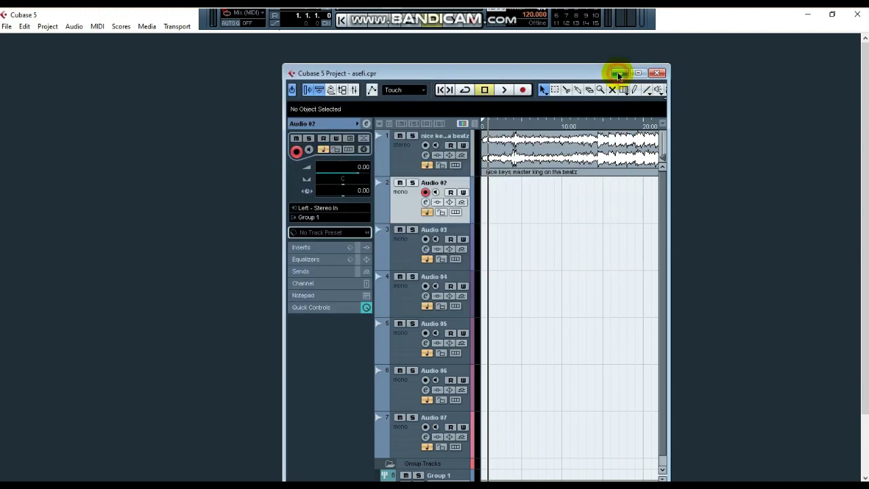
{"action": "left_click", "coordinate": [638, 72]}
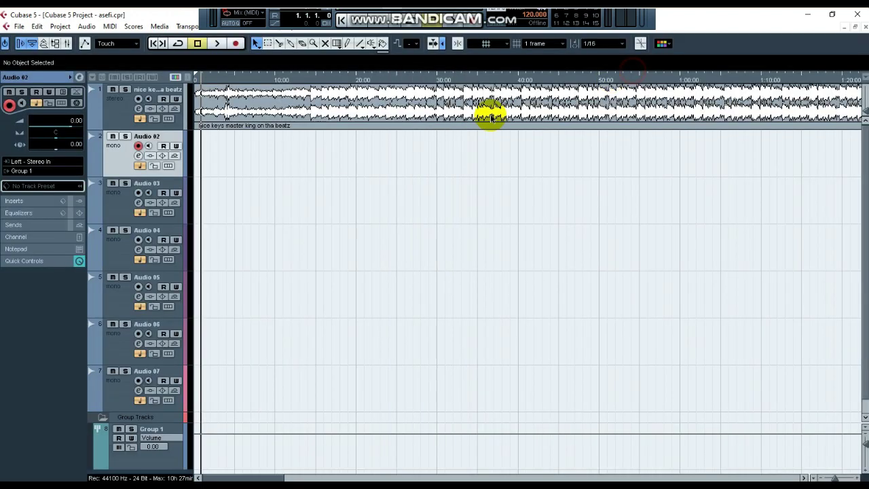
Set the Audio 03 track's output bus to Group 1, close its channel settings and maximize the project window
{"action": "left_click", "coordinate": [132, 205]}
{"action": "left_click", "coordinate": [138, 203]}
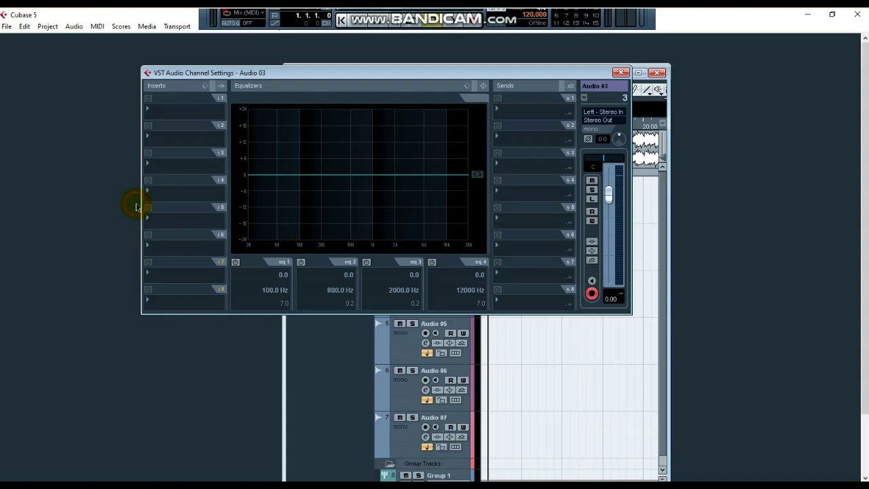
{"action": "left_click", "coordinate": [596, 123]}
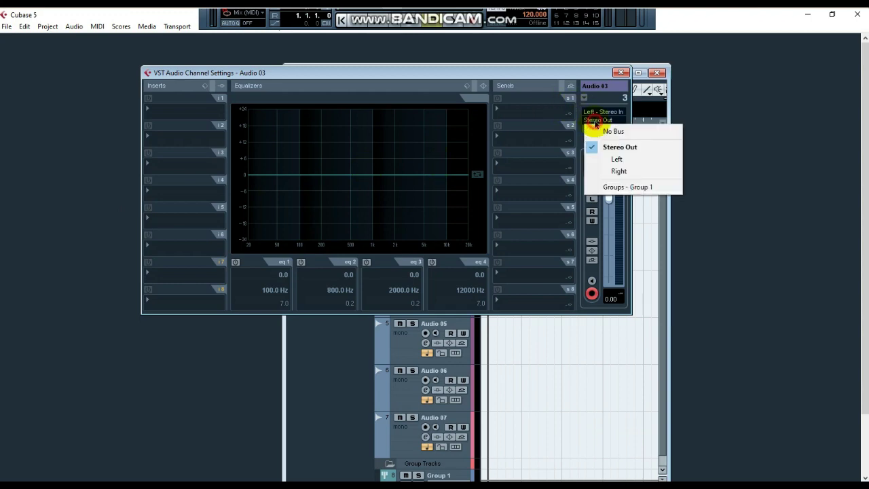
{"action": "left_click", "coordinate": [608, 188]}
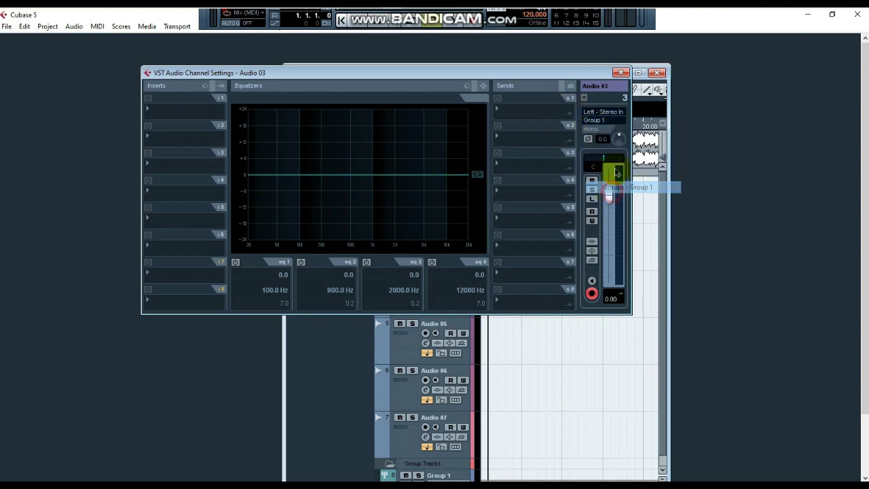
{"action": "left_click", "coordinate": [621, 72]}
{"action": "left_click", "coordinate": [638, 74]}
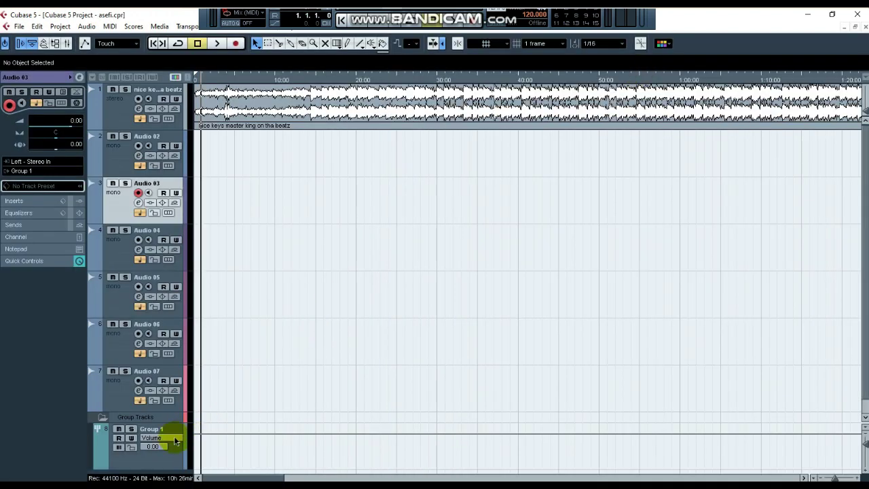
Record a short take on the Audio 02 track from near the start of the beat and stop the transport
{"action": "left_click", "coordinate": [153, 456]}
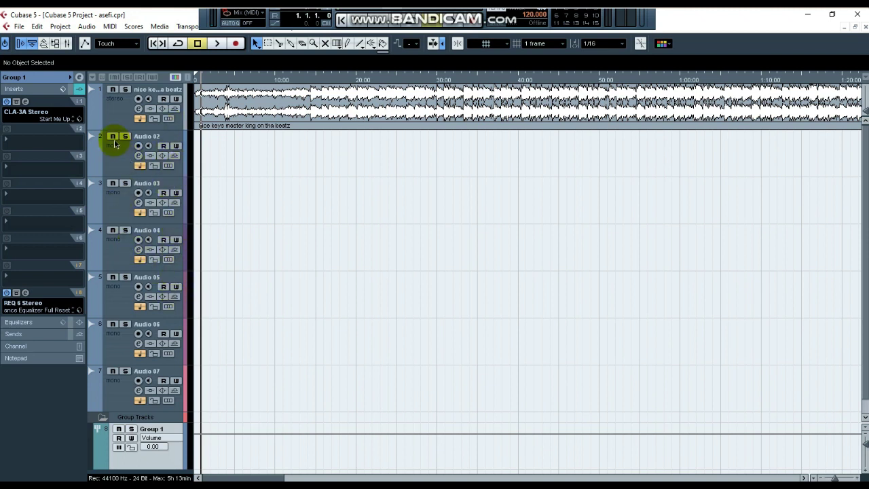
{"action": "left_click", "coordinate": [119, 181]}
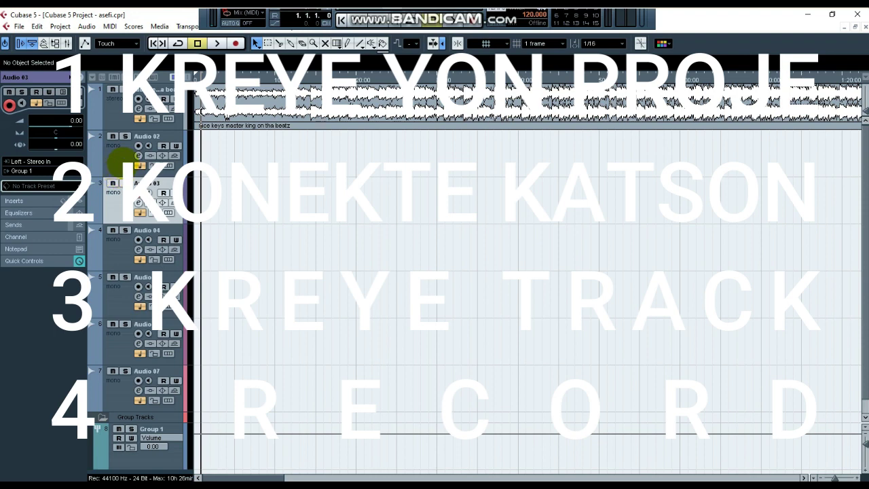
{"action": "left_click", "coordinate": [121, 162]}
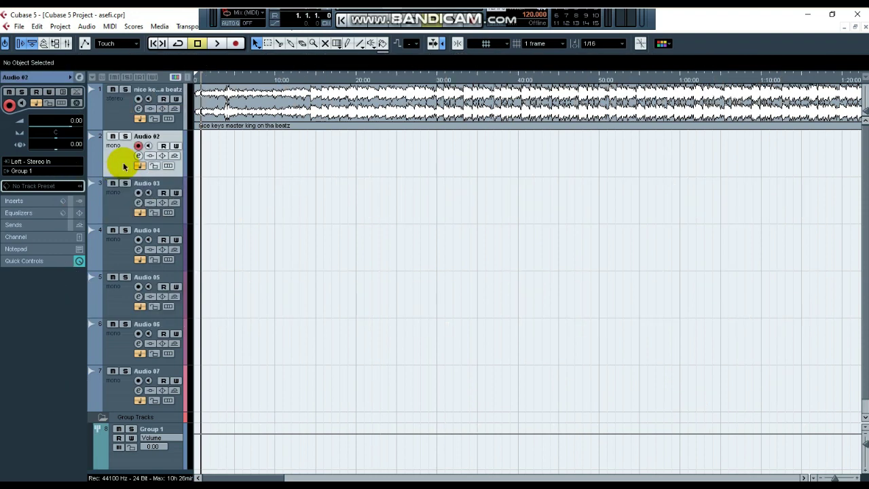
{"action": "left_click", "coordinate": [474, 23]}
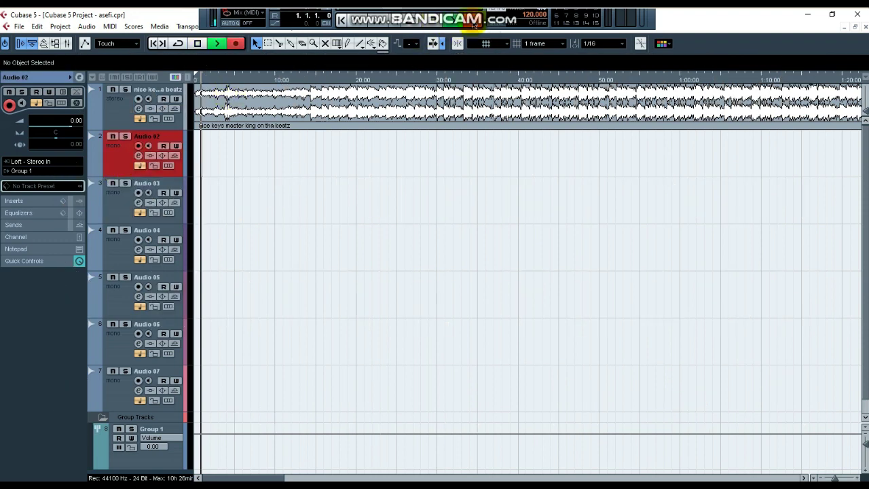
{"action": "key", "text": "space"}
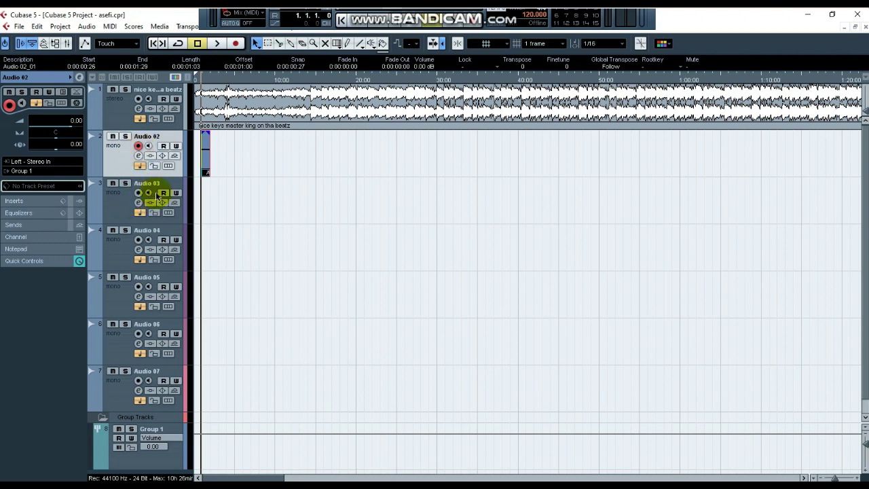
Select the Audio 03 track and switch its record enable off and back on
{"action": "left_click", "coordinate": [123, 207]}
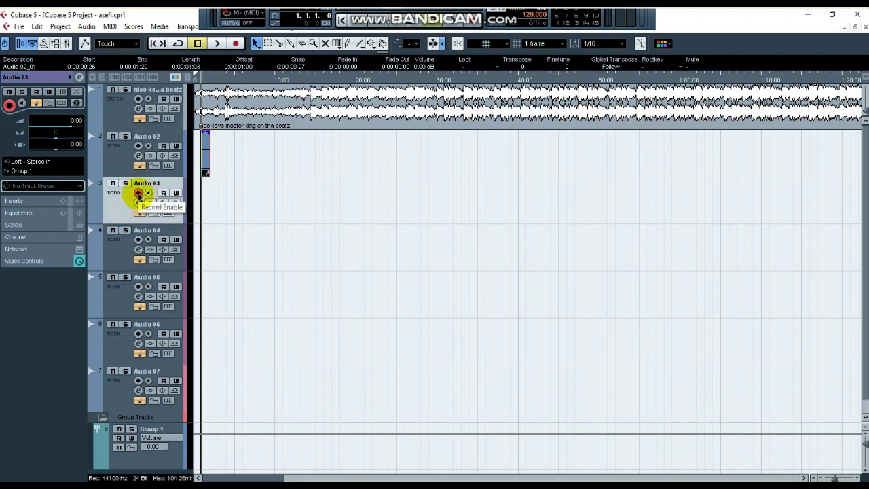
{"action": "left_click", "coordinate": [138, 193]}
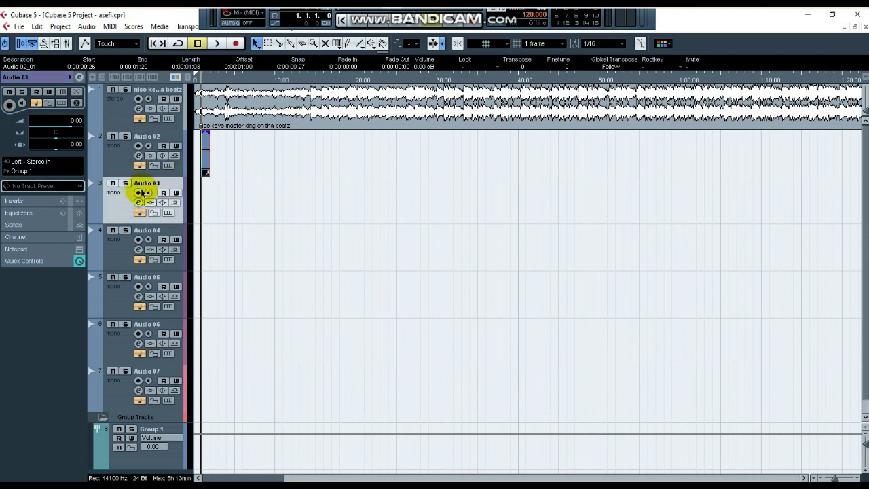
{"action": "left_click", "coordinate": [137, 194]}
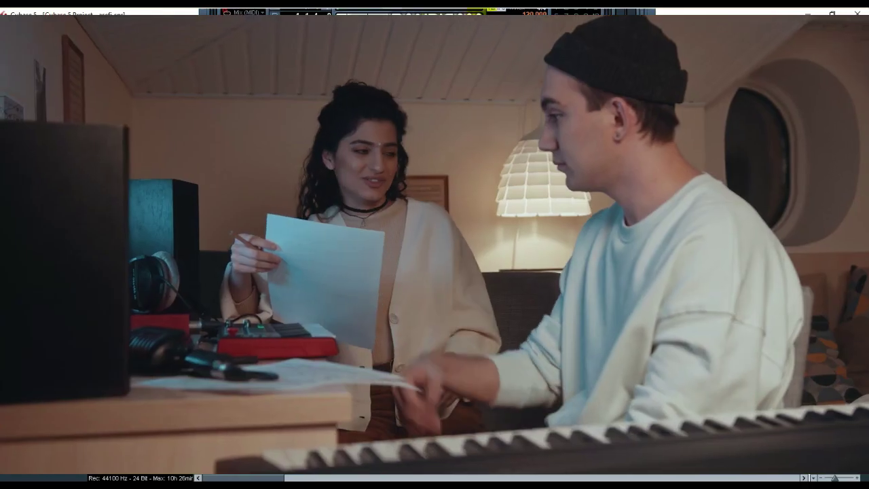